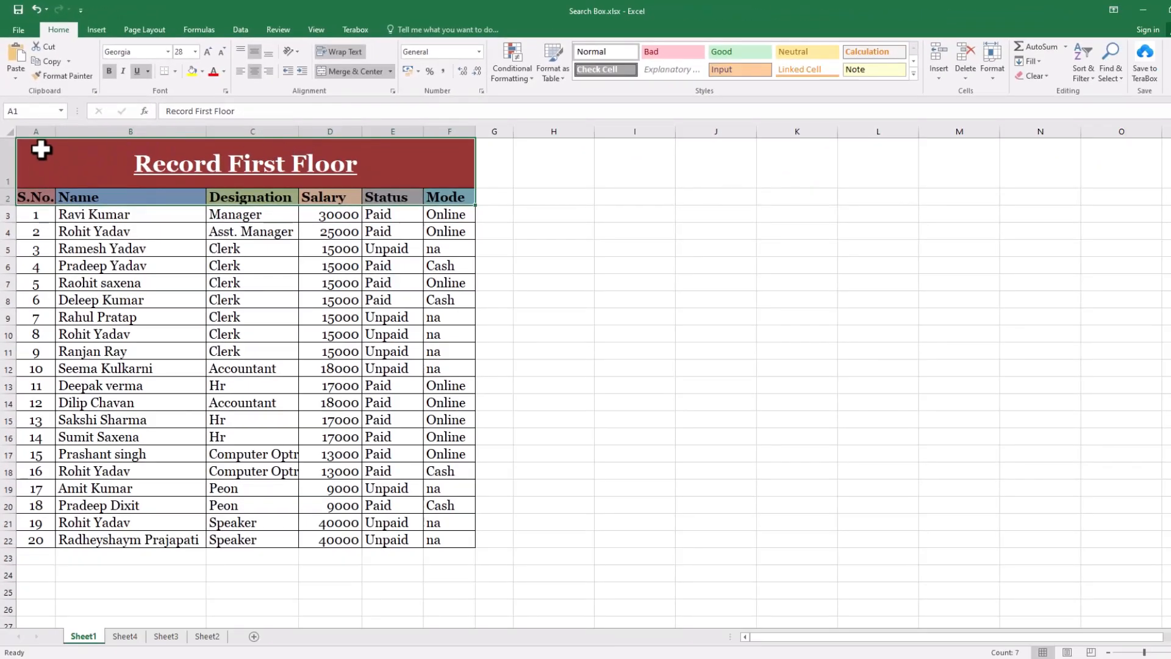
Step: Select the Record First Floor table A1:F22, starting at its merged title cell
left_click(33, 152)
left_click_drag(31, 157, 59, 540)
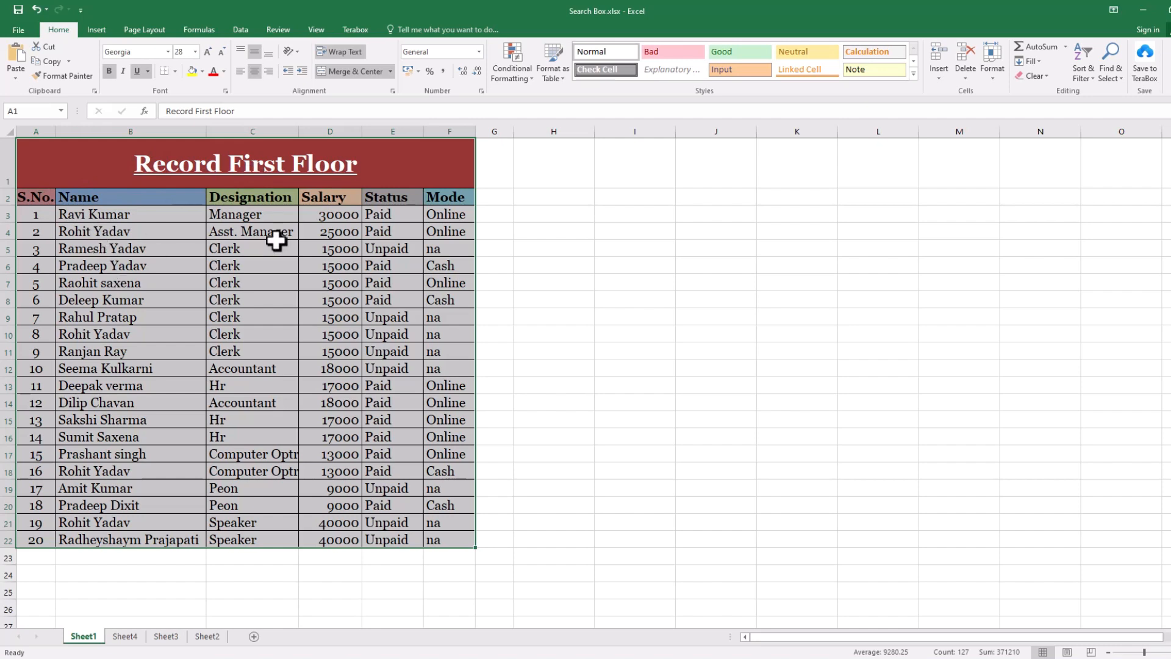
left_click(506, 248)
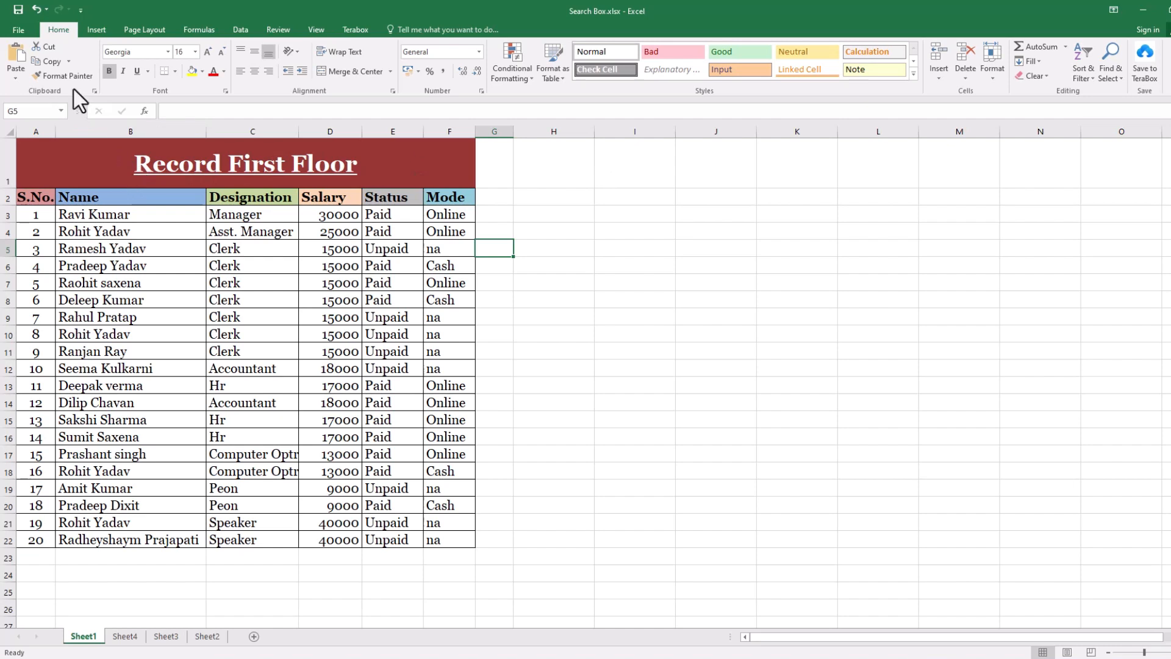
left_click(553, 298)
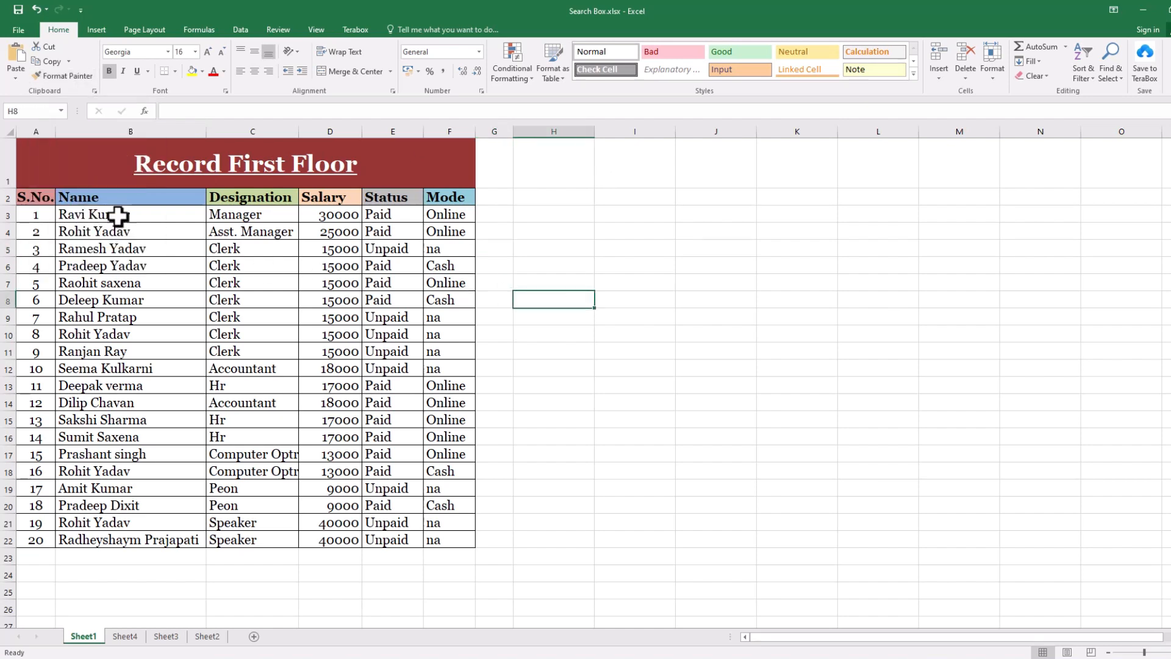
left_click(61, 167)
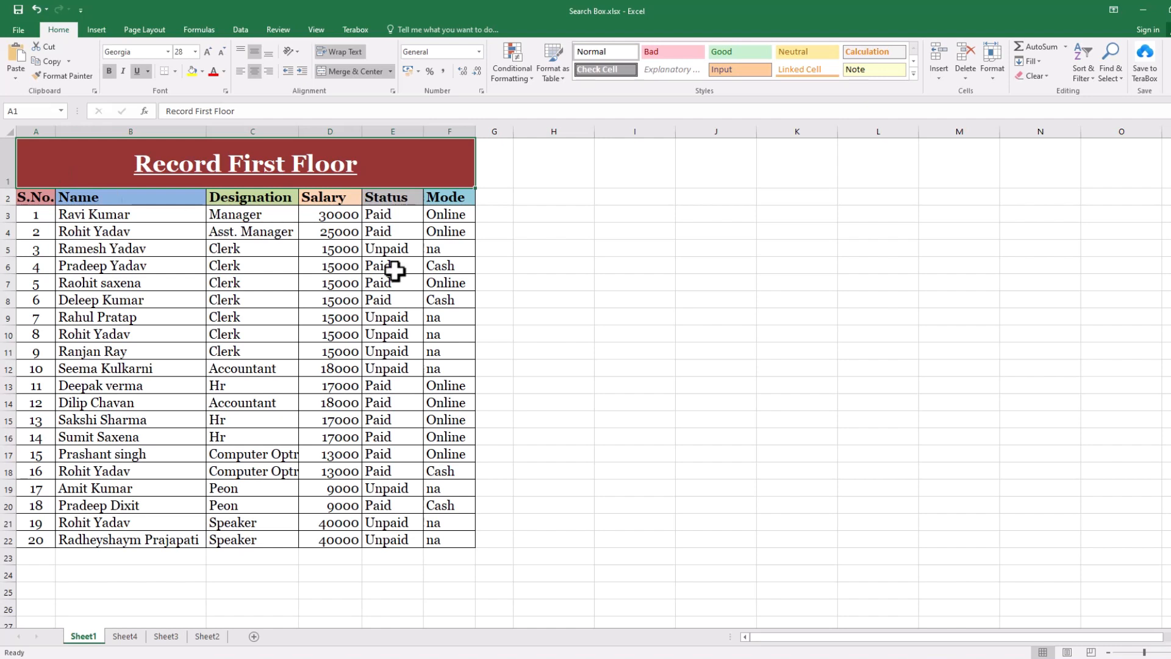
left_click_drag(127, 168, 125, 539)
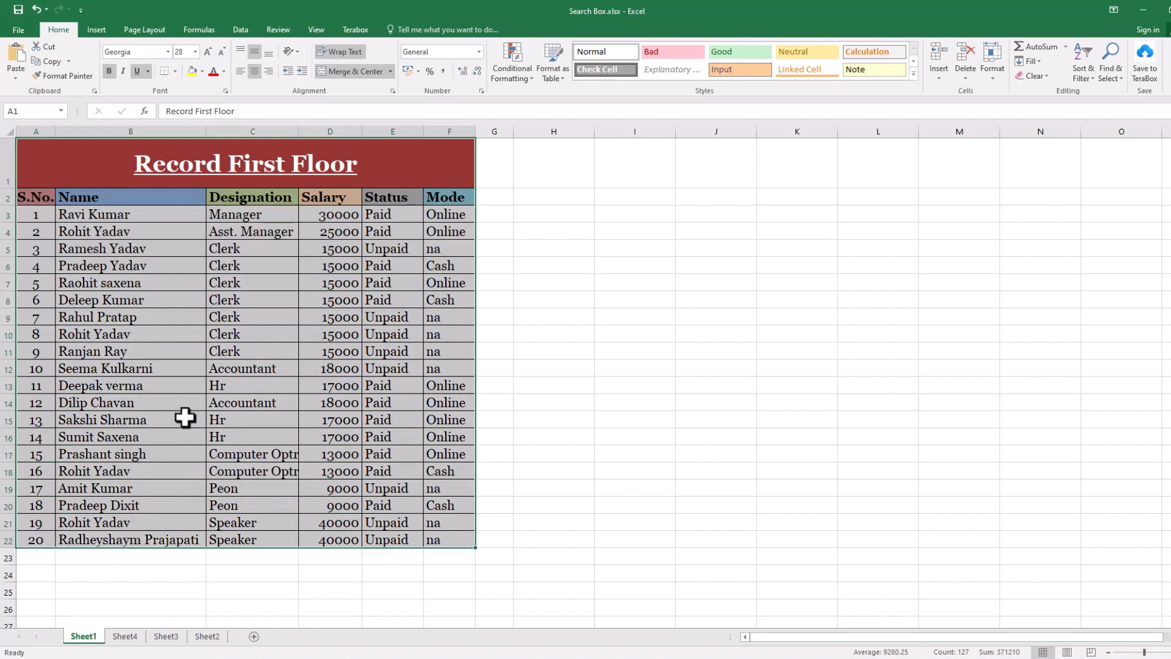
left_click(512, 184)
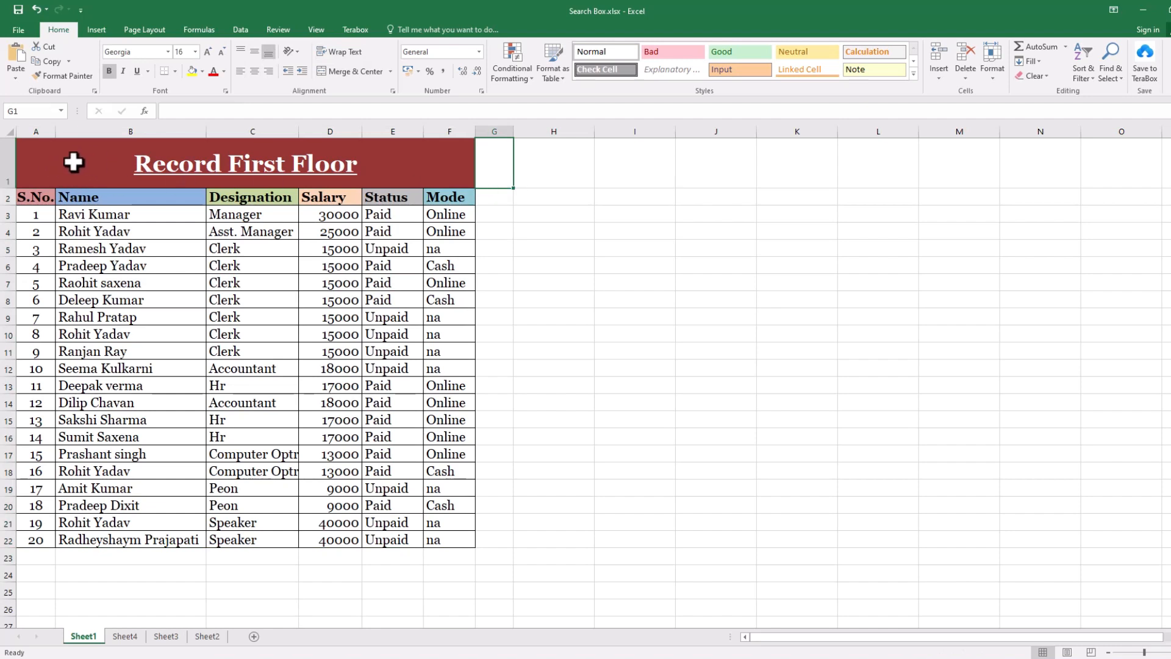
left_click(73, 162)
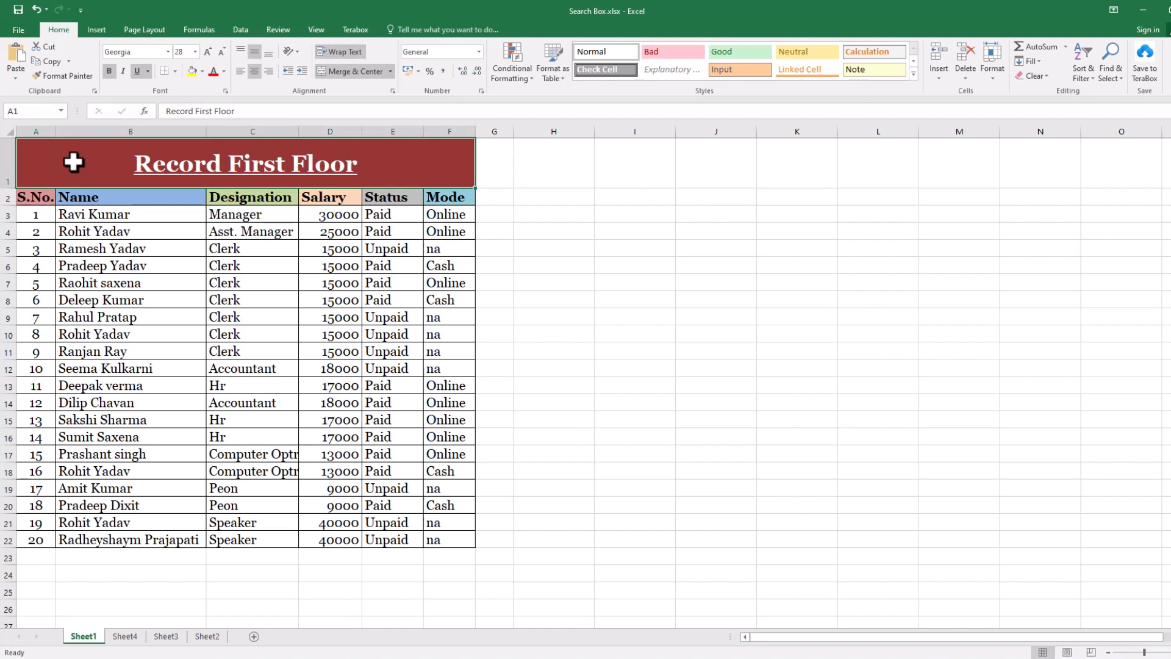
left_click(451, 540, "shift")
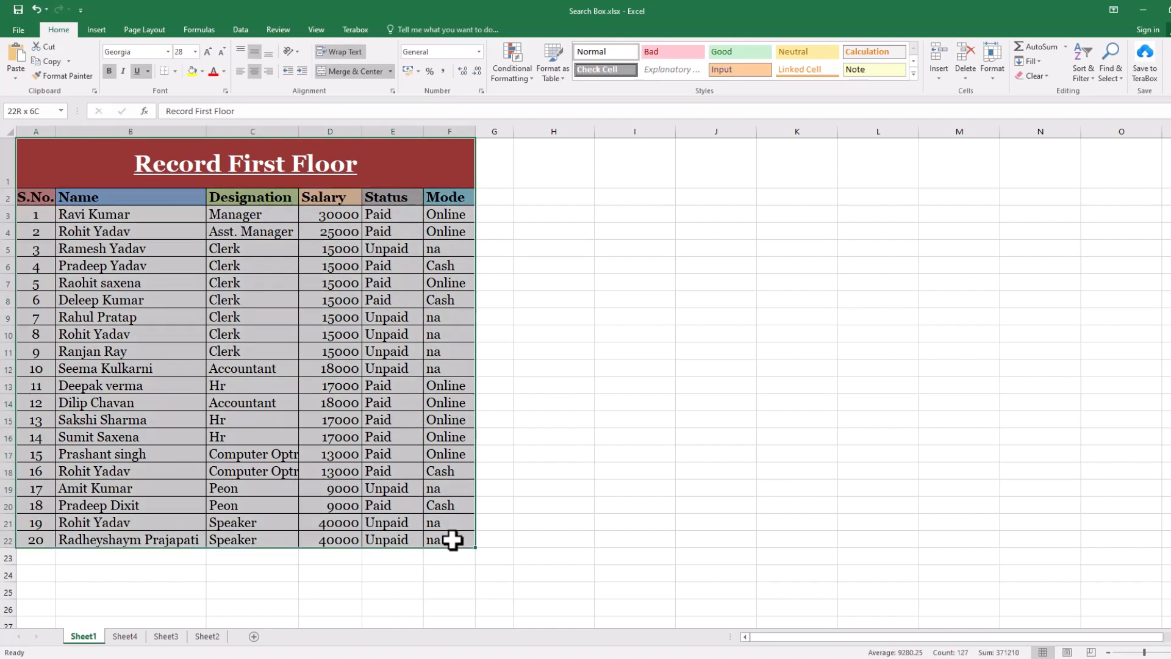
left_click(529, 162)
left_click(105, 166)
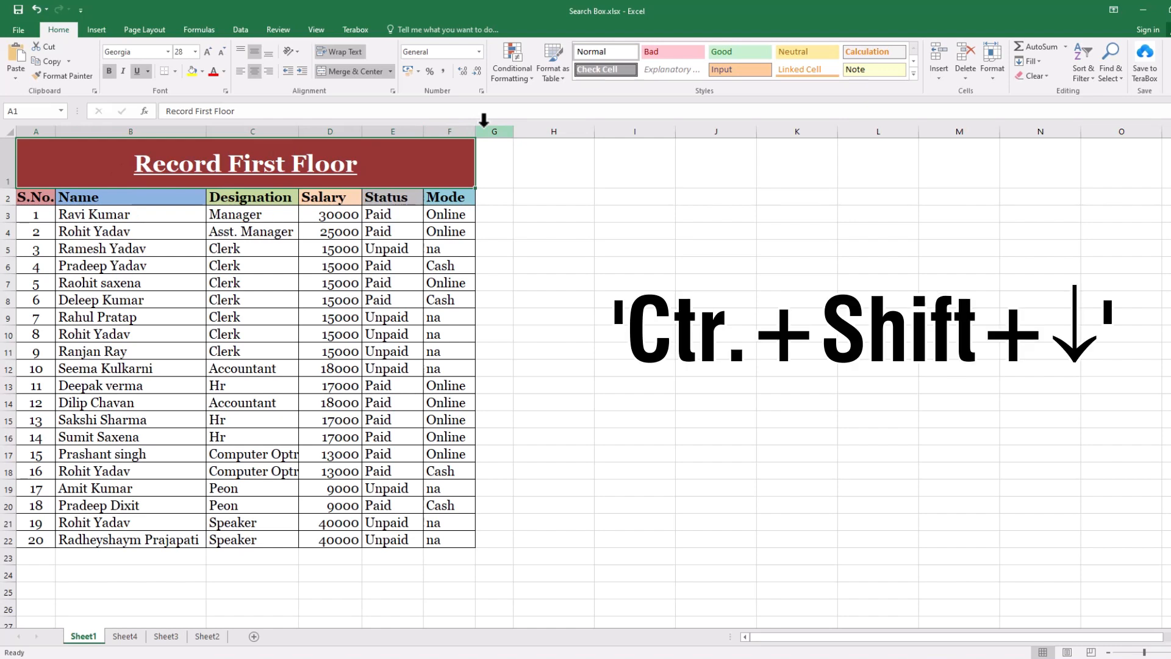
Step: Copy the First Floor table's formatting with Format Painter onto the empty block I1:N22
key("ctrl+shift+Down")
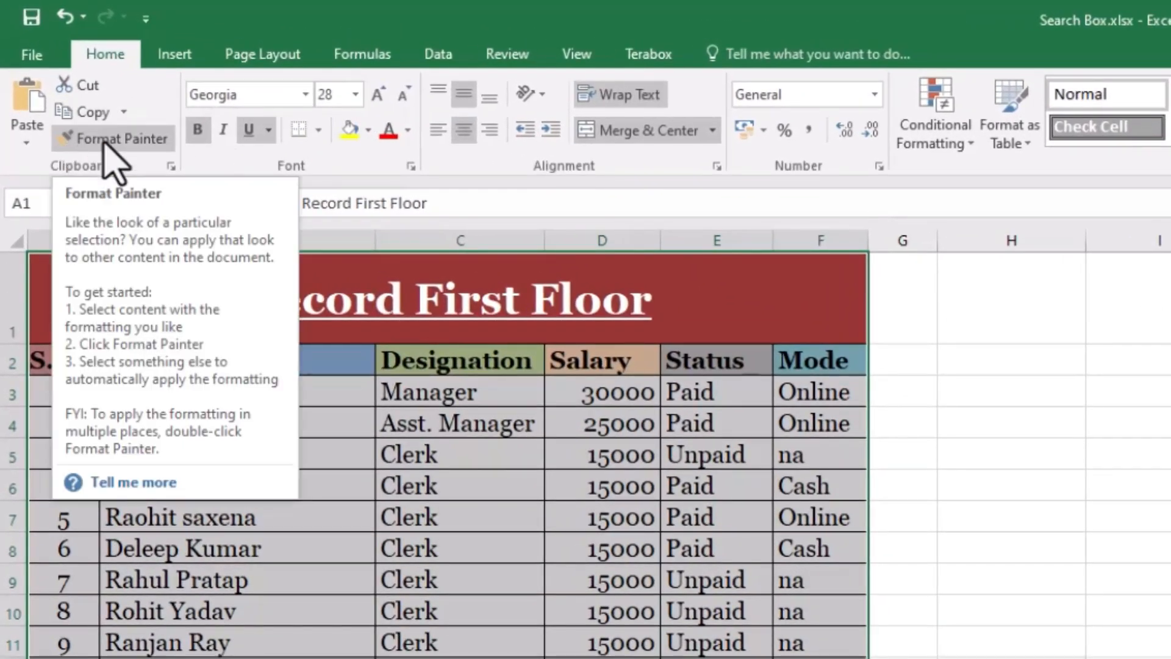
left_click(104, 140)
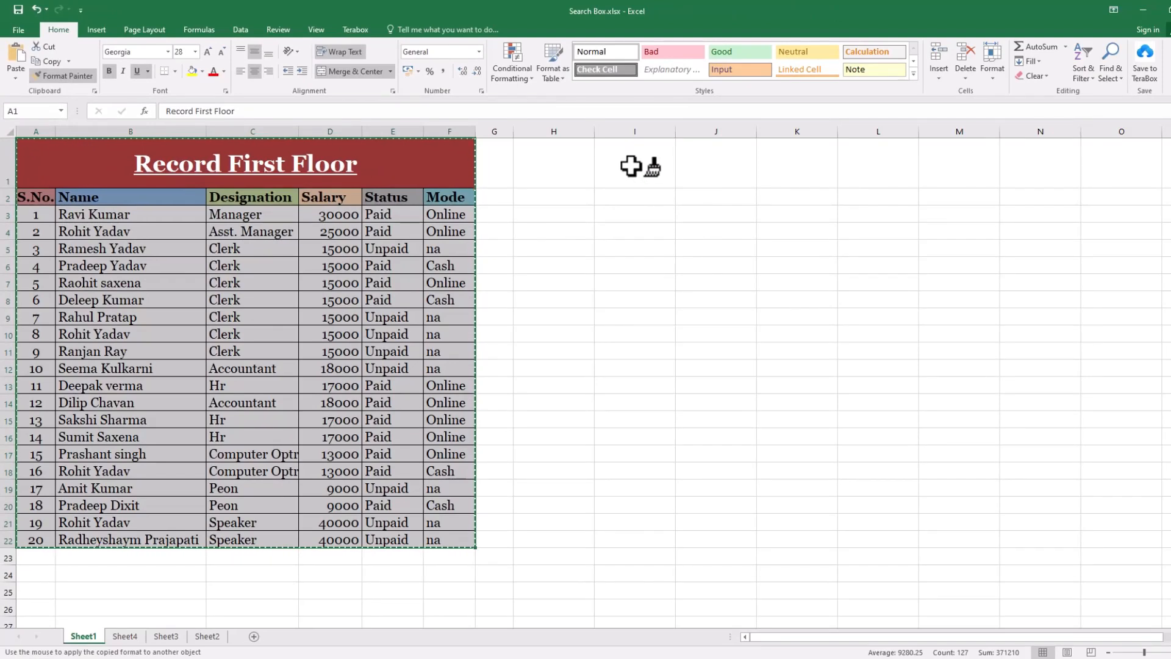
left_click(631, 166)
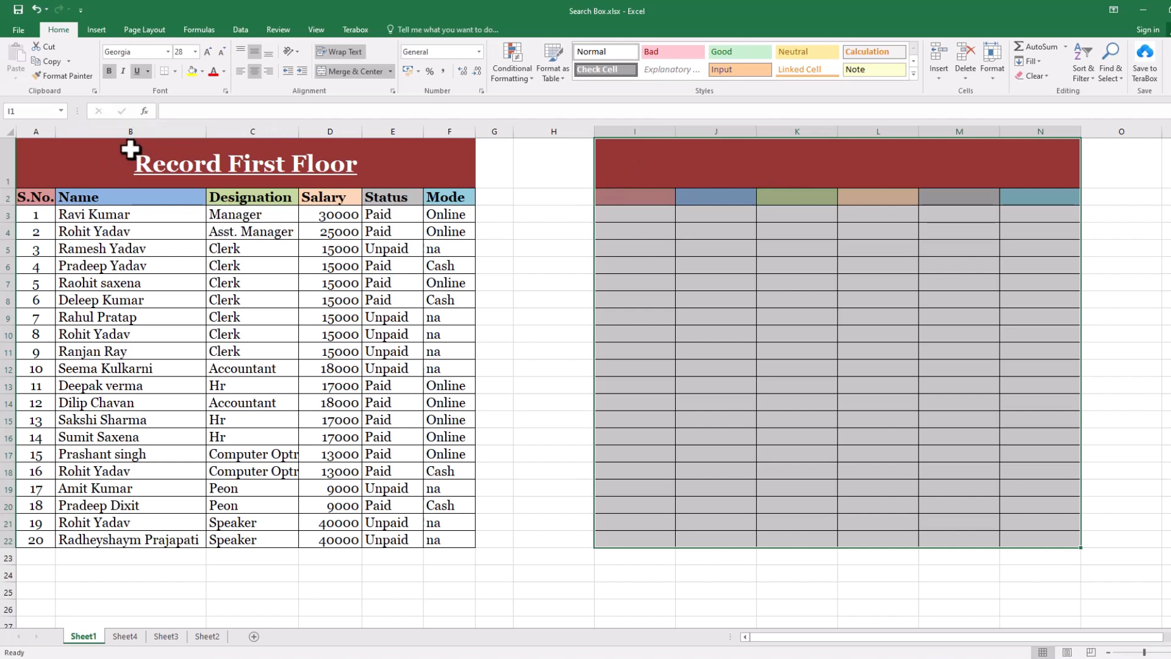
left_click(774, 166)
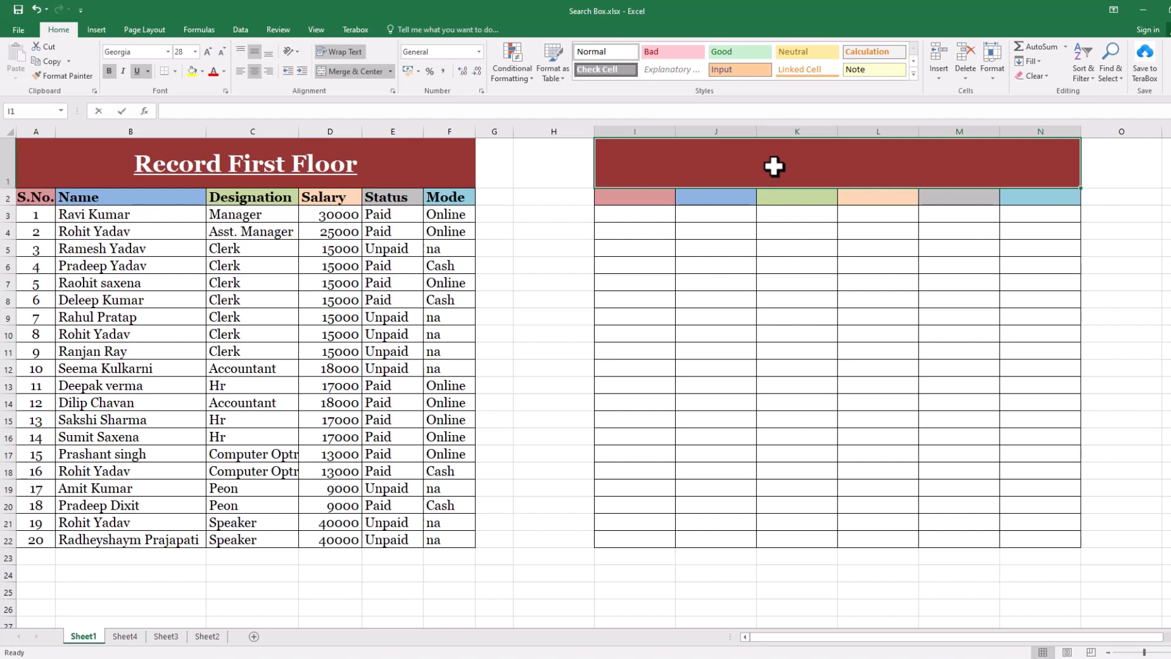
Step: Title the new table 'Record Second Floor' and add 'S. NO.' and 'Name' headers in I2:J2
type("Record")
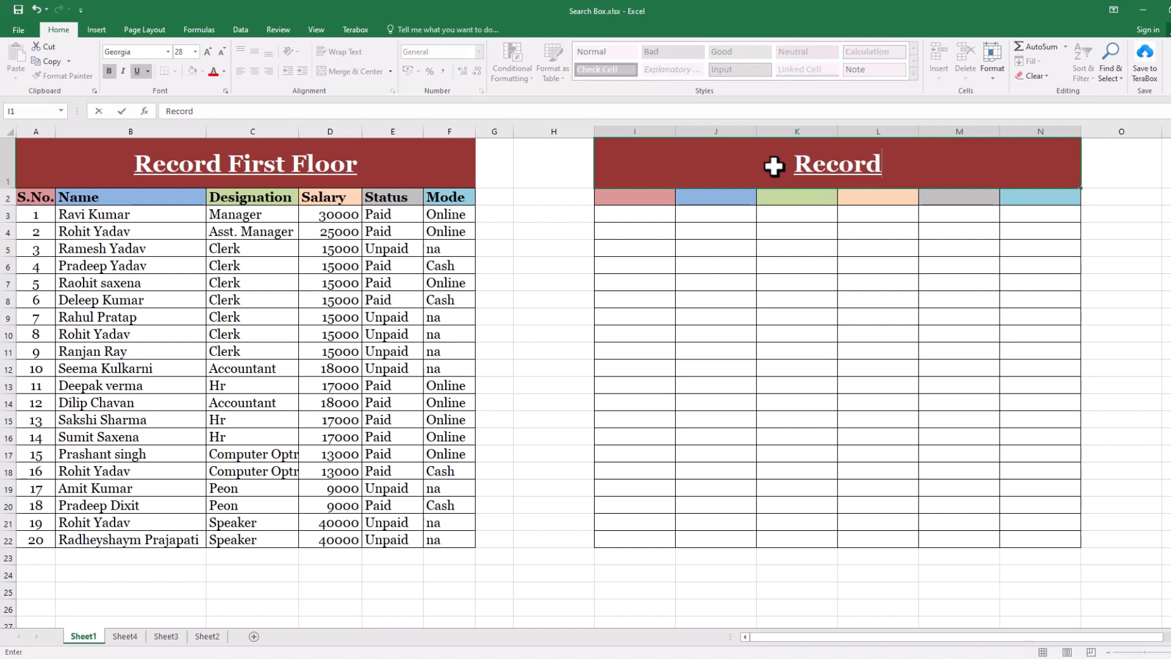
type(" S")
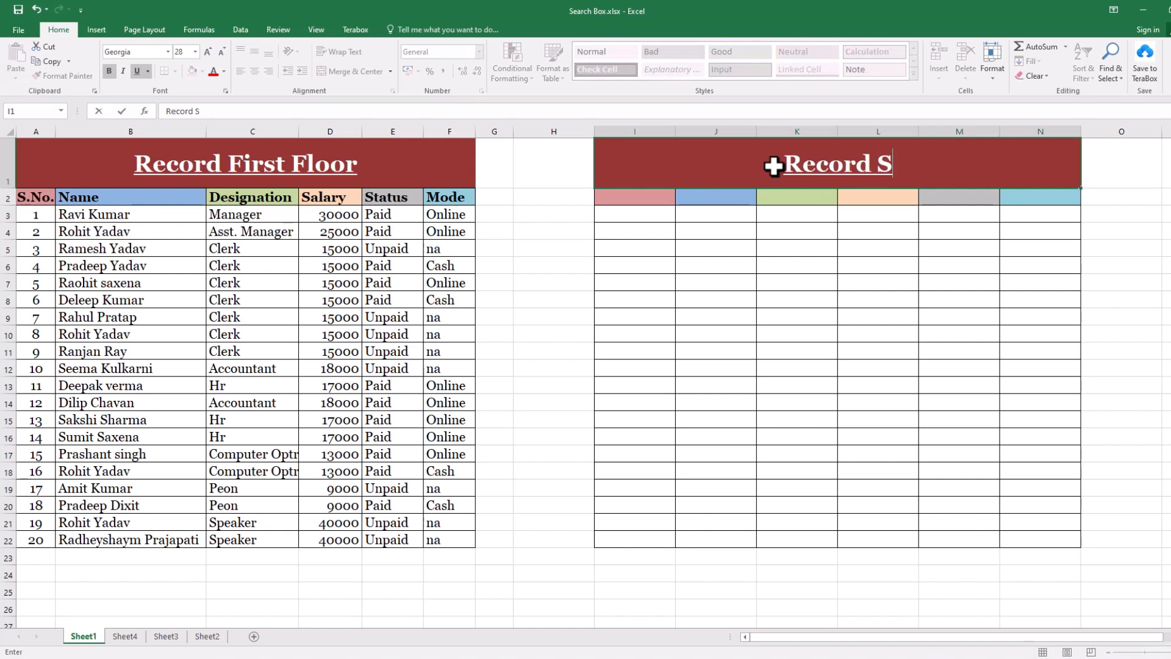
type("econd Floor")
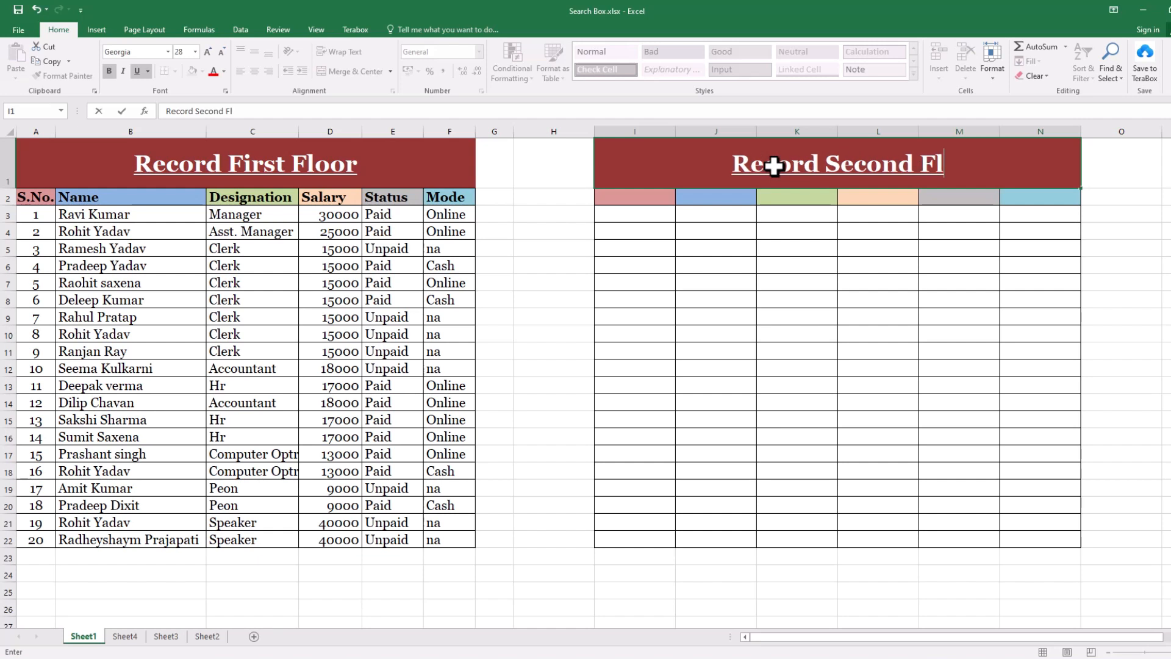
key("Return")
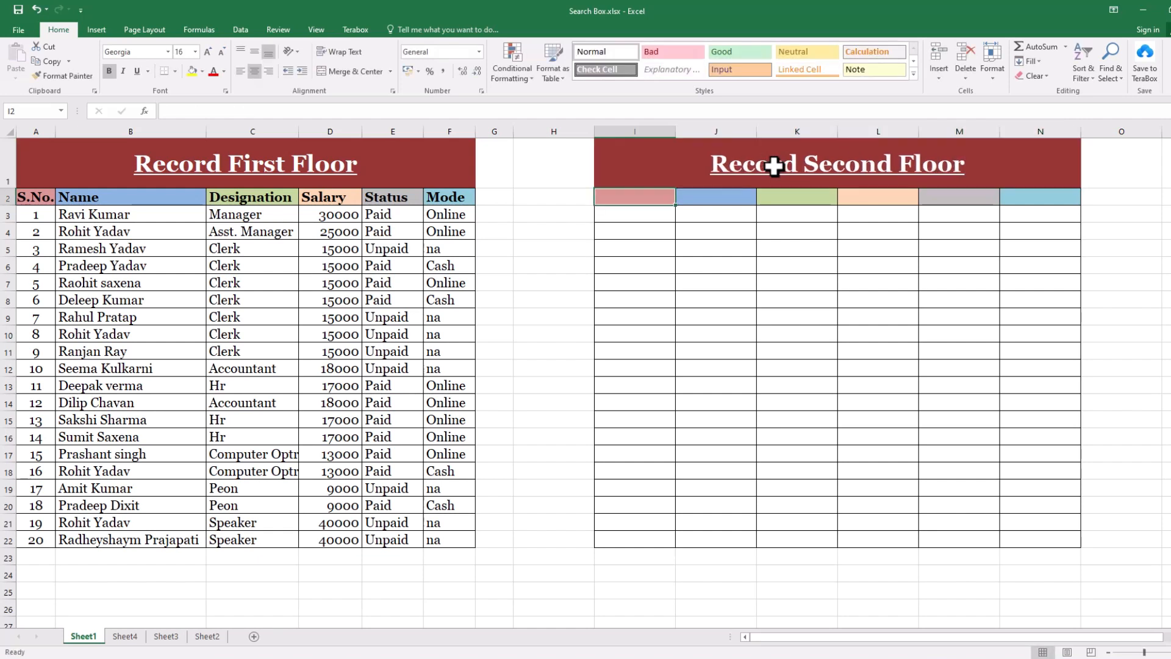
key("Left")
key("Left")
key("Up")
key("Left")
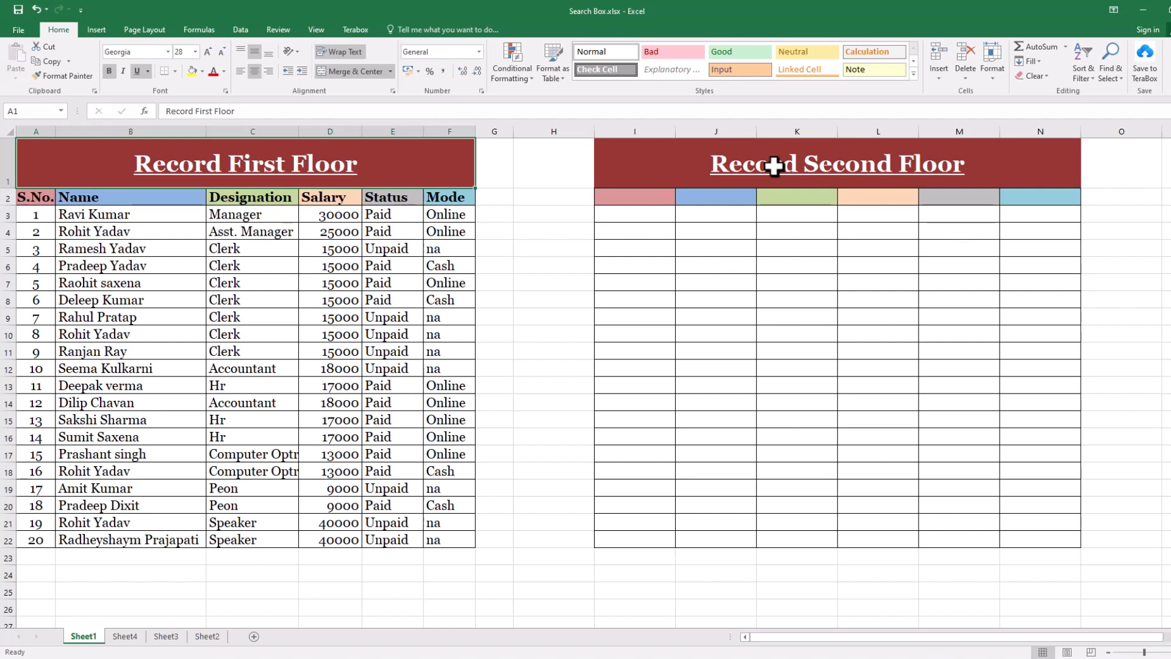
key("Down")
key("ctrl+Right")
key("Right")
key("Right")
key("Right")
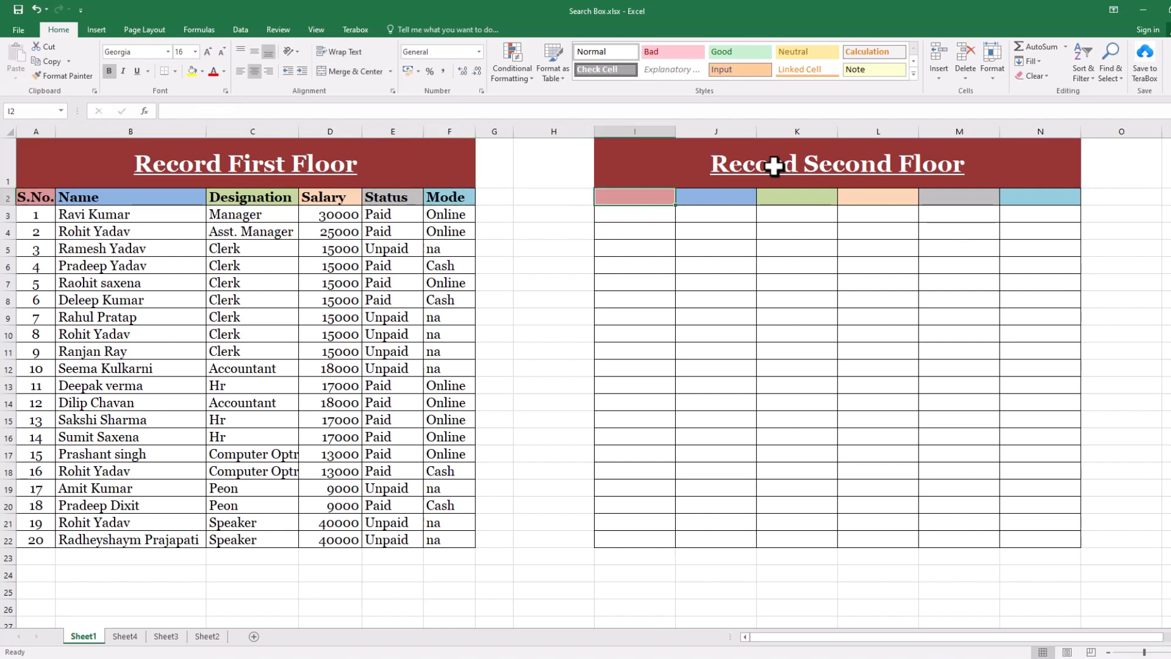
type("S")
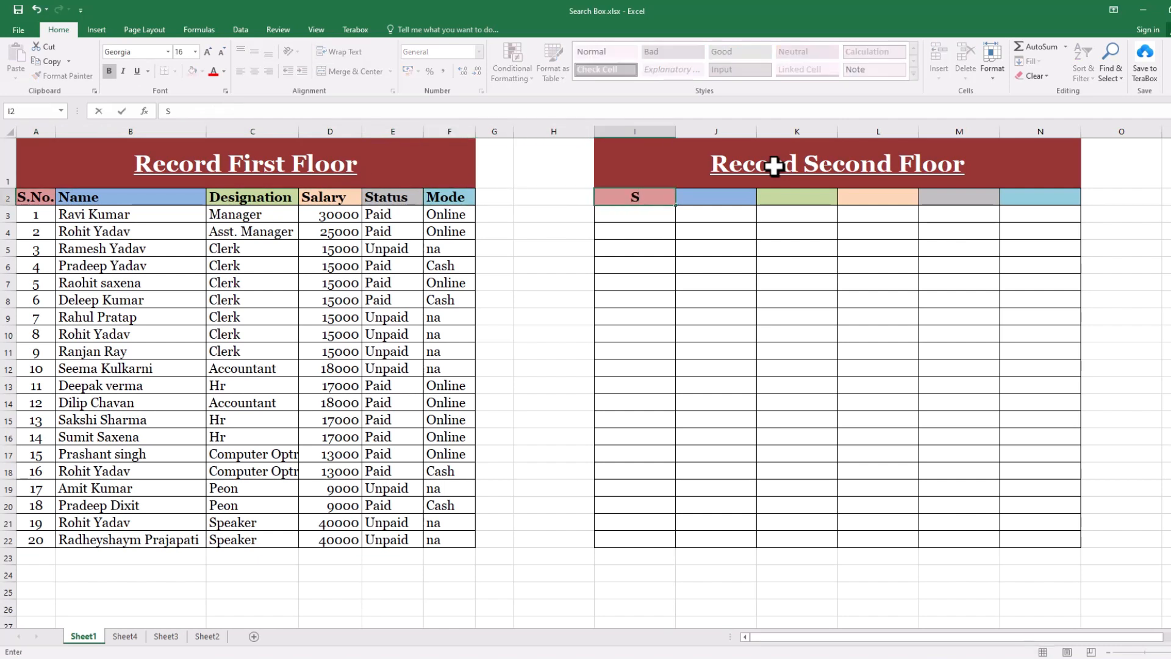
type(". NO.")
key("Return")
key("Up")
key("Right")
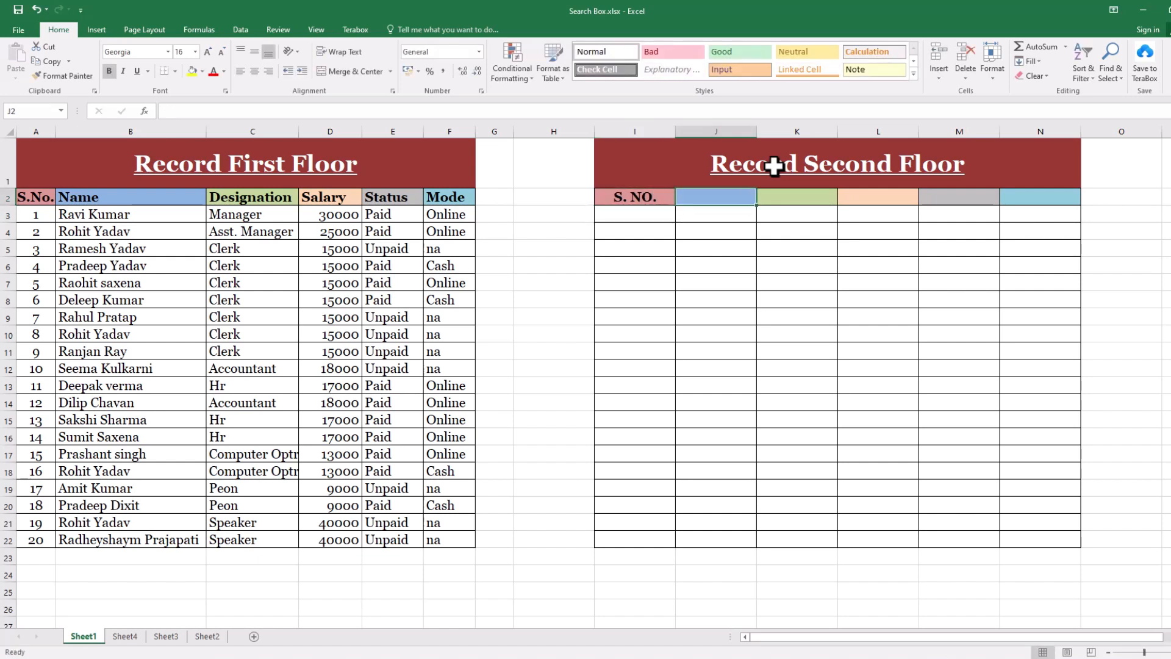
type("N")
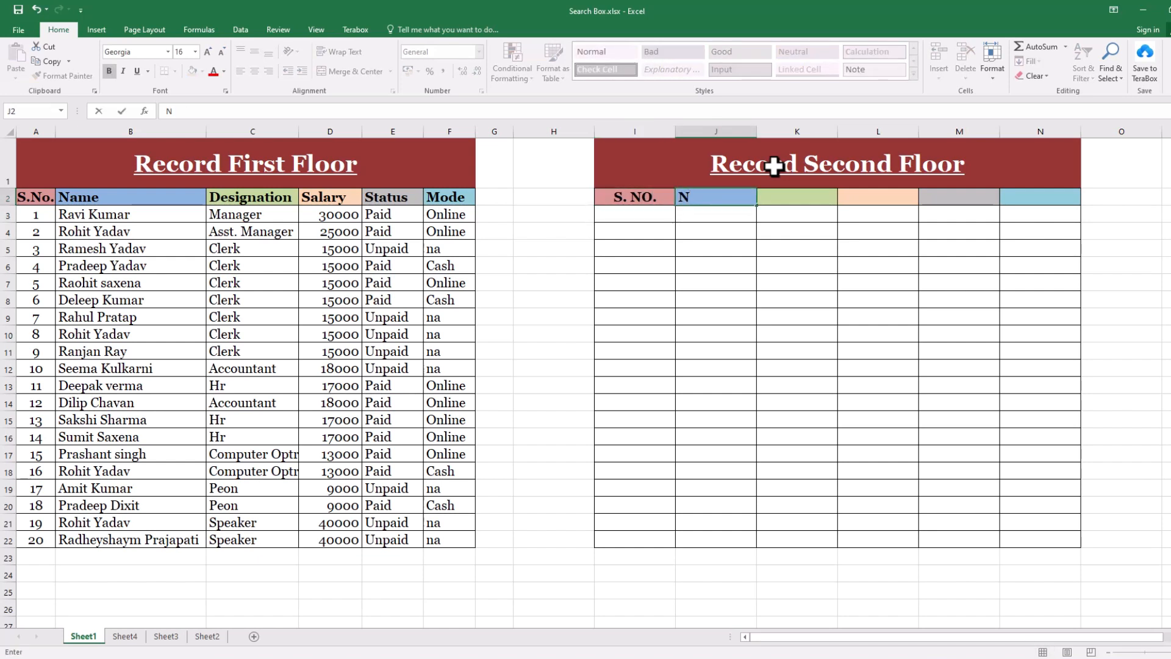
key("Return")
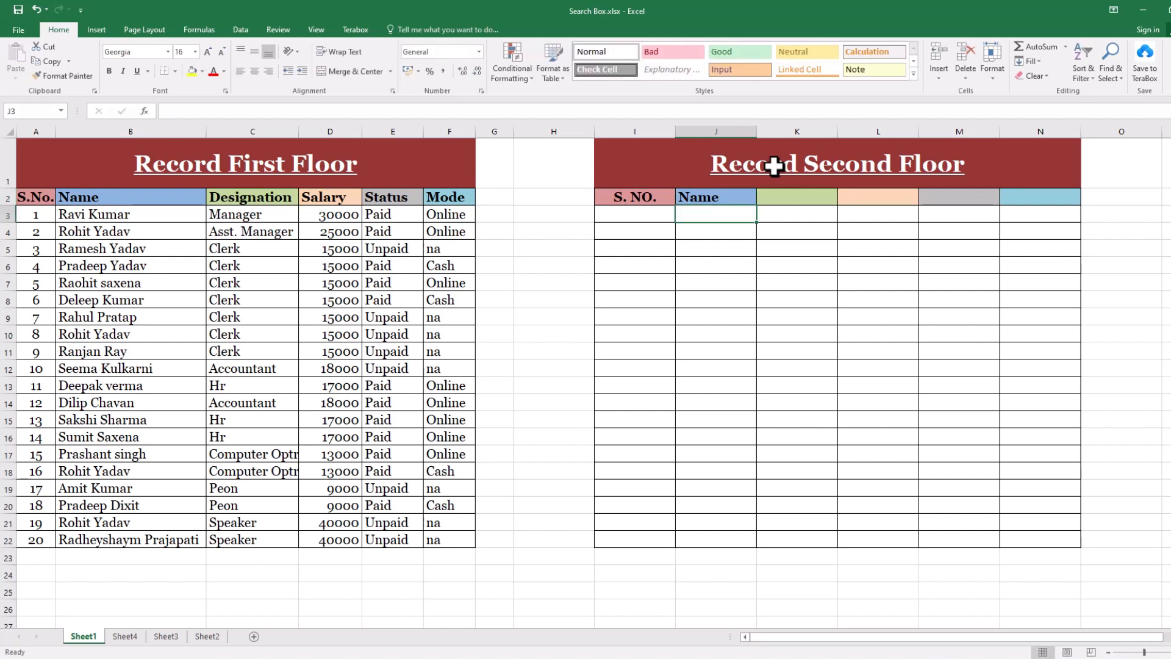
Step: Enter serial numbers 1 and 2 in I3:I4 and an employee name in J3
key("Left")
key("Left")
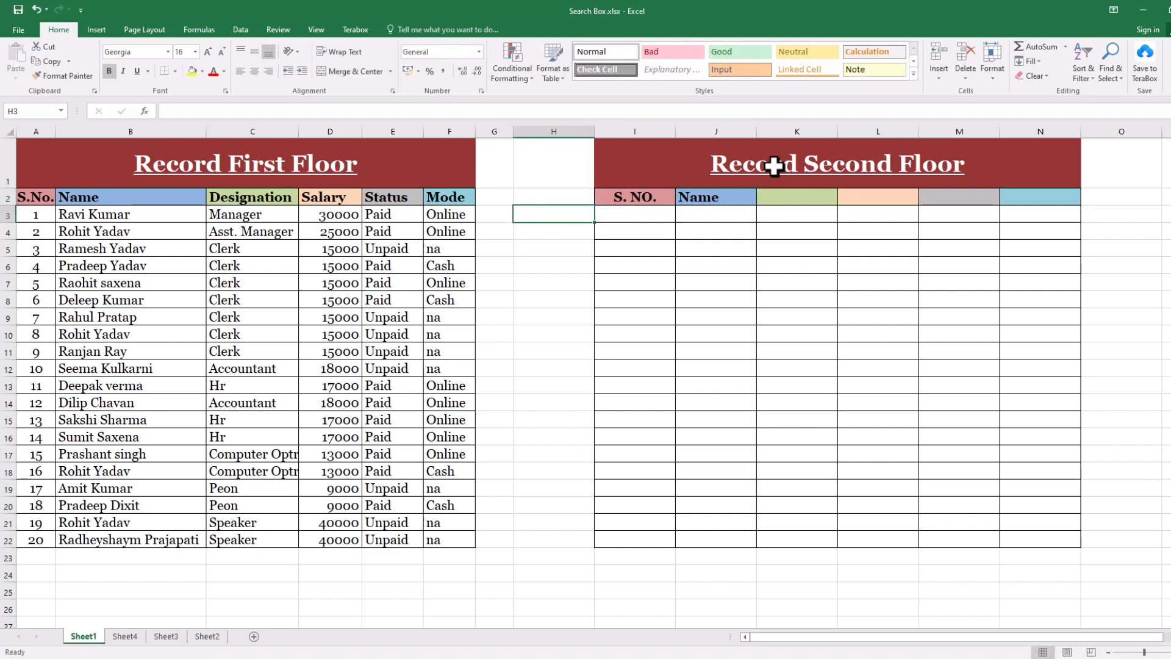
key("Right")
type("1")
key("Return")
type("2")
key("Return")
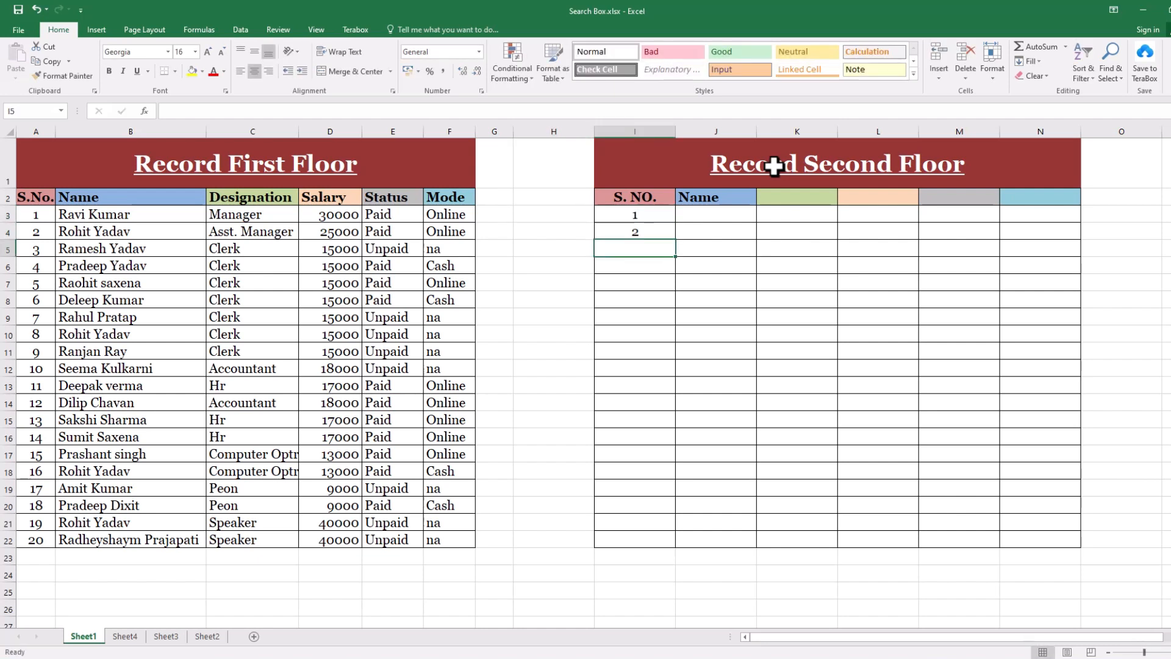
key("Up")
key("Right")
key("Up")
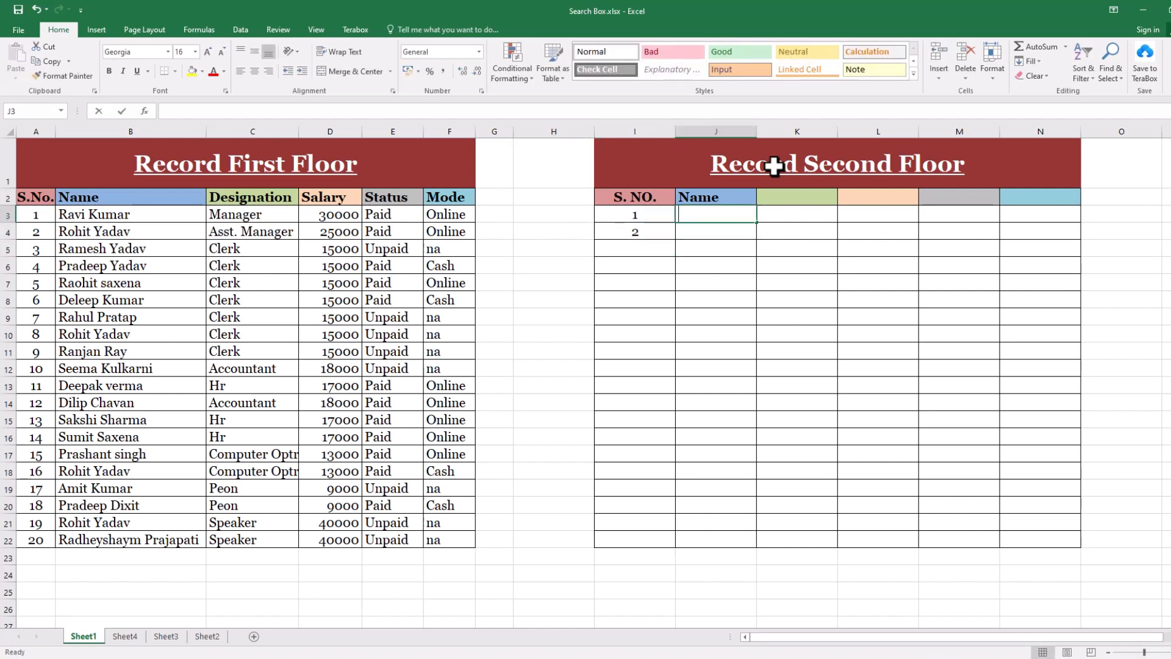
type("Ravi Kumar")
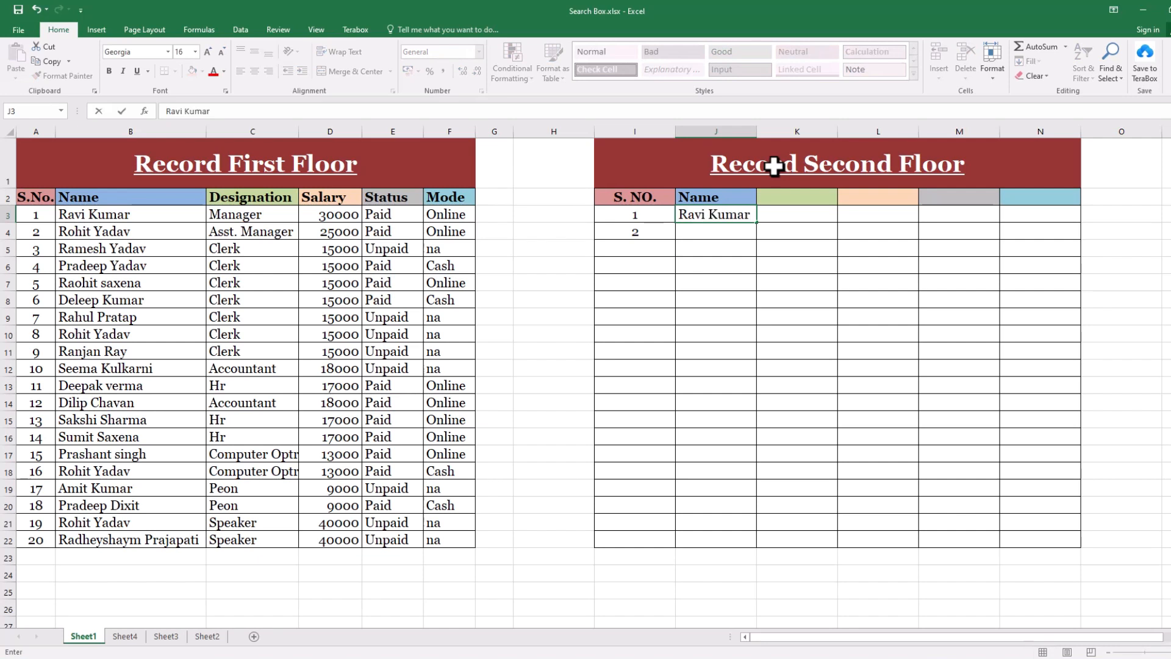
key("Tab")
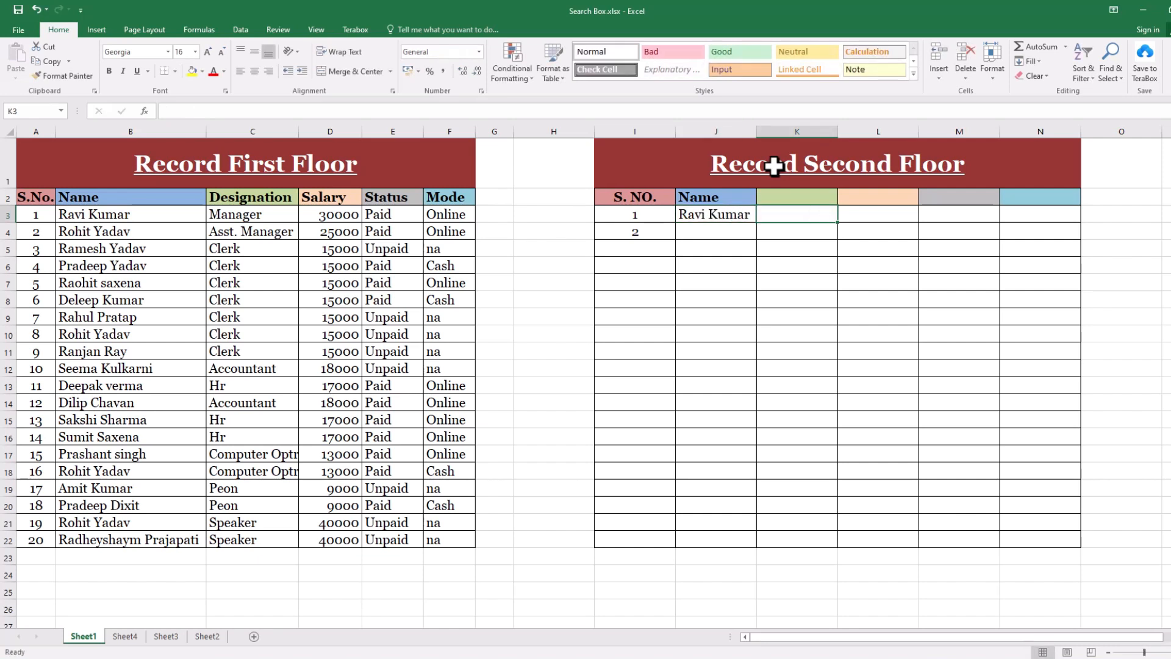
key("Right")
key("Right")
key("Right")
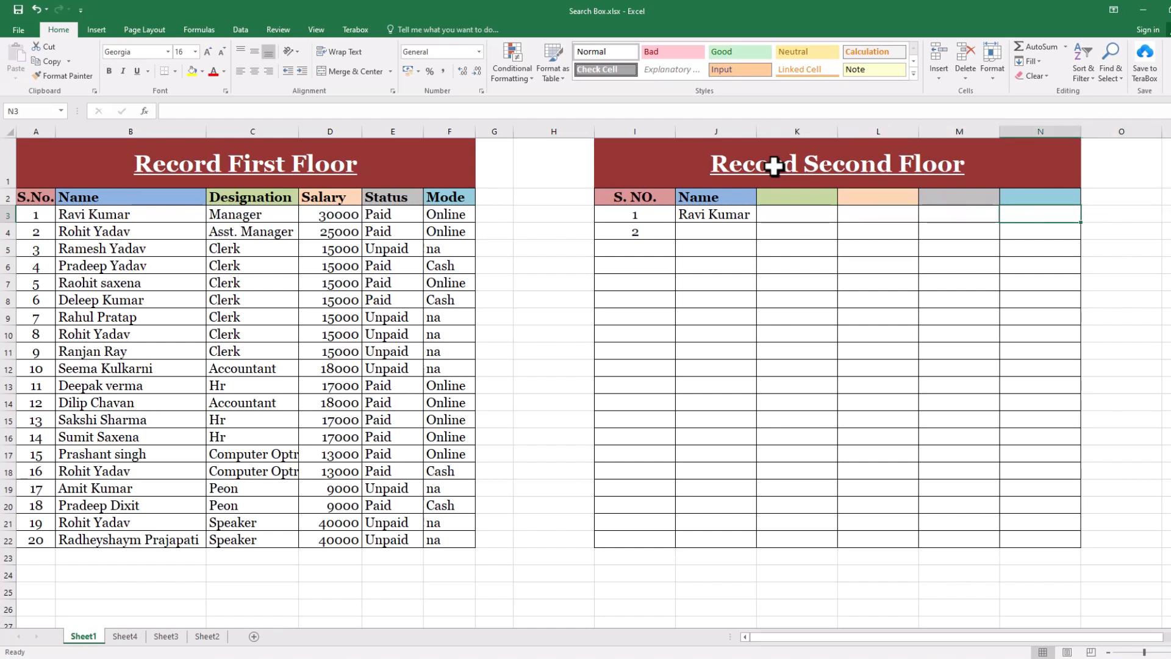
left_click(587, 167)
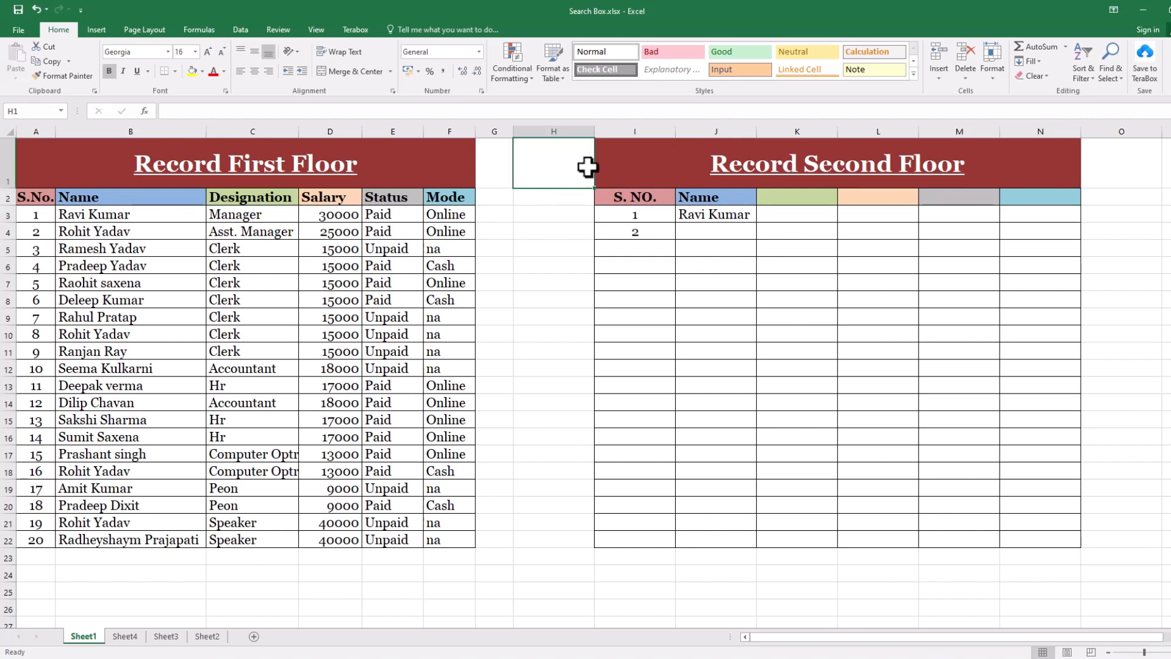
Step: Undo the Record Second Floor entries, title and formatting, leaving columns I–N blank
left_click(615, 164)
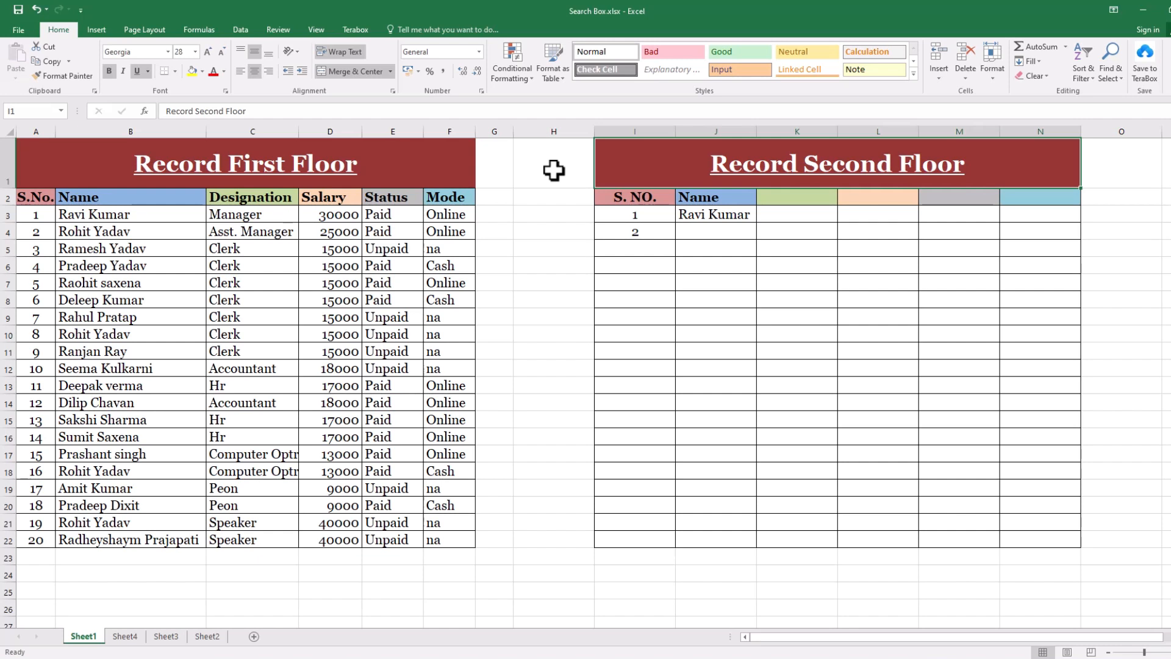
key("ctrl+z")
key("ctrl+z")
key("ctrl+z")
key("ctrl+z")
key("ctrl+z")
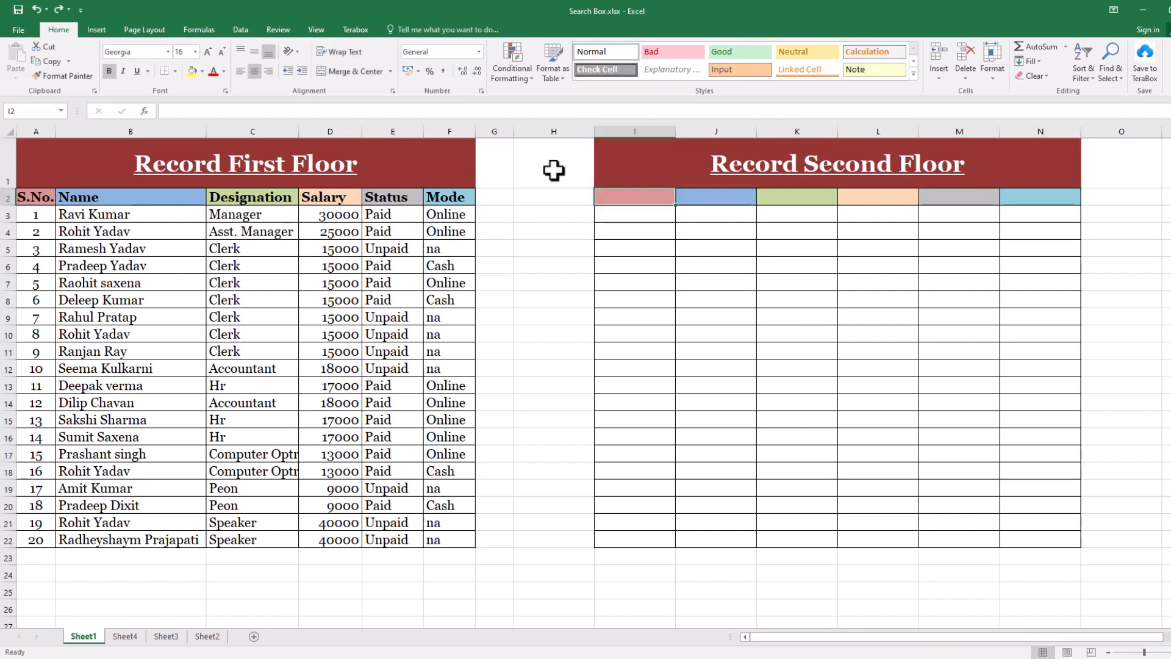
key("ctrl+z")
key("ctrl+z")
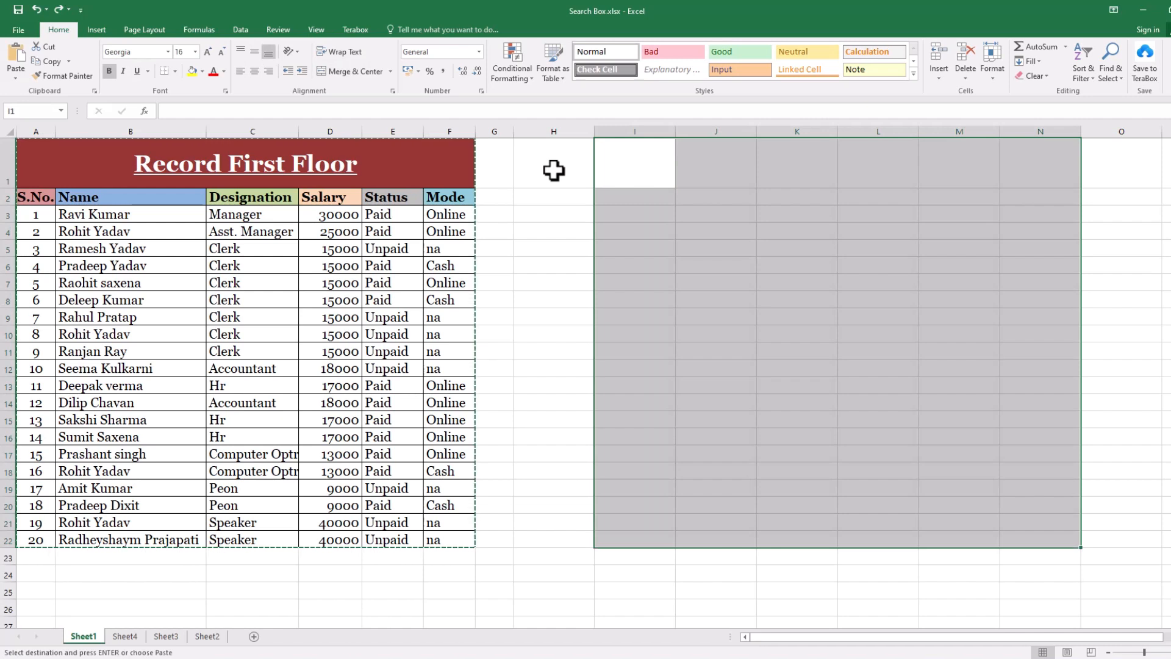
left_click(525, 207)
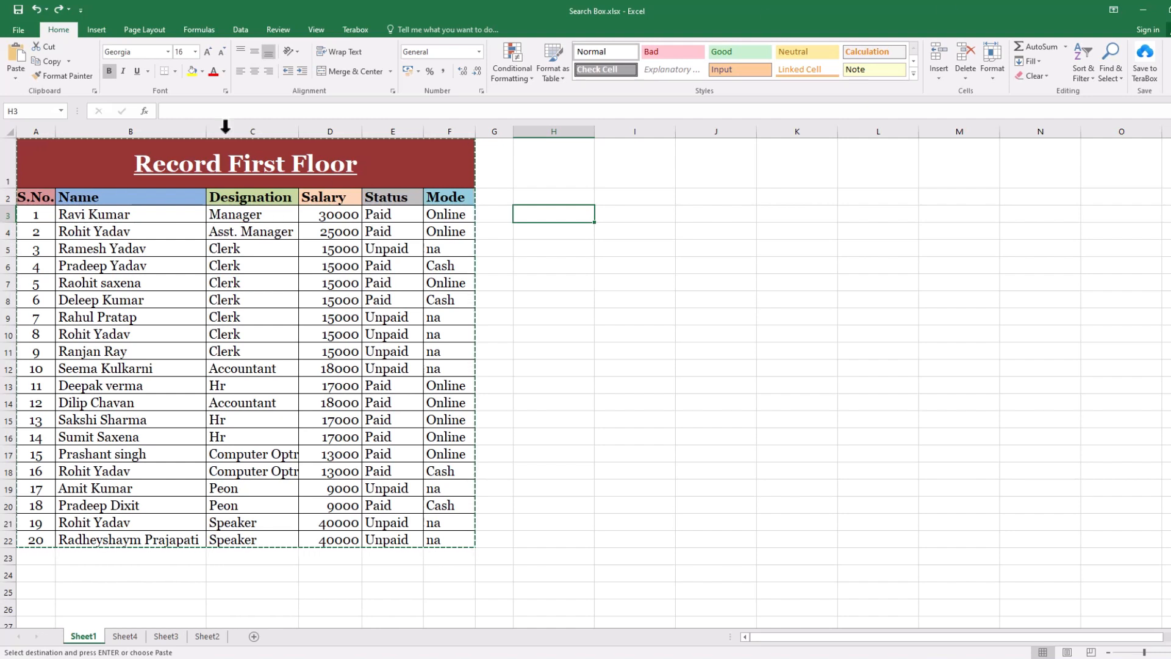
Step: Pick up the A1:F22 table's formatting with Format Painter and go to Sheet4
left_click_drag(44, 154, 120, 539)
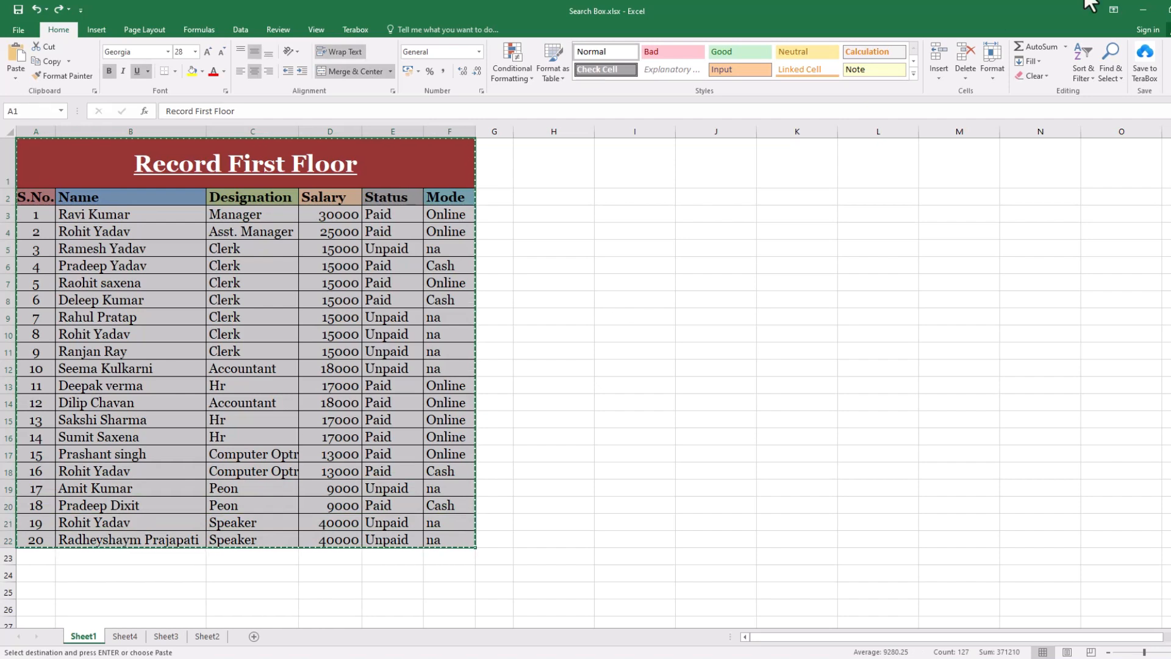
left_click(60, 81)
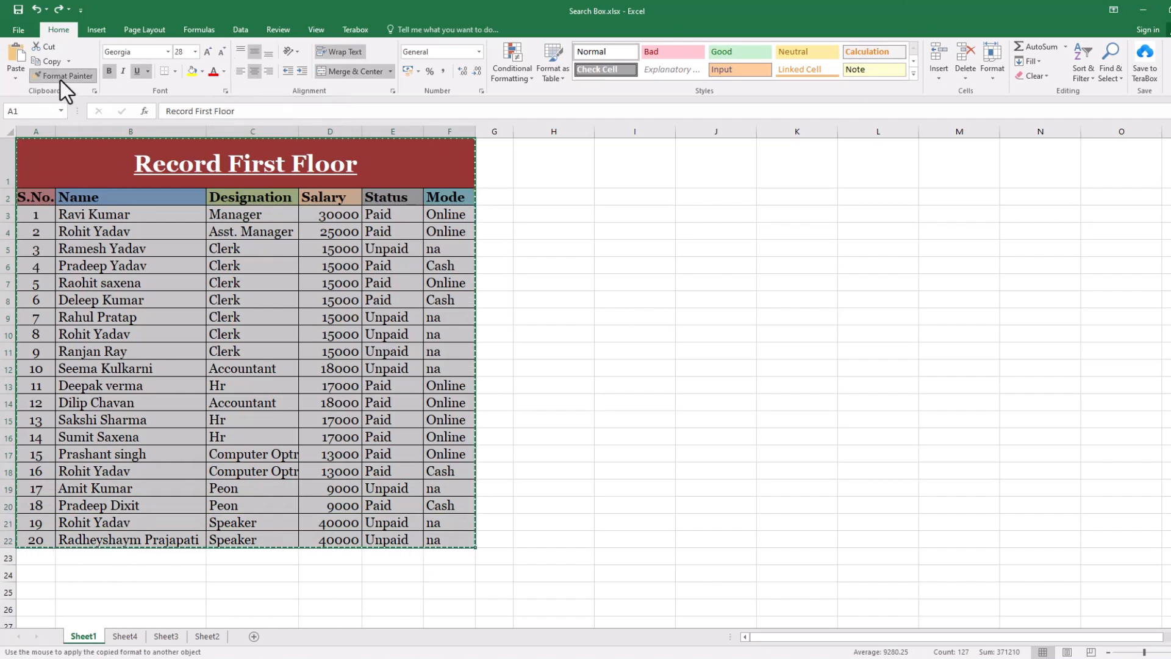
left_click(125, 636)
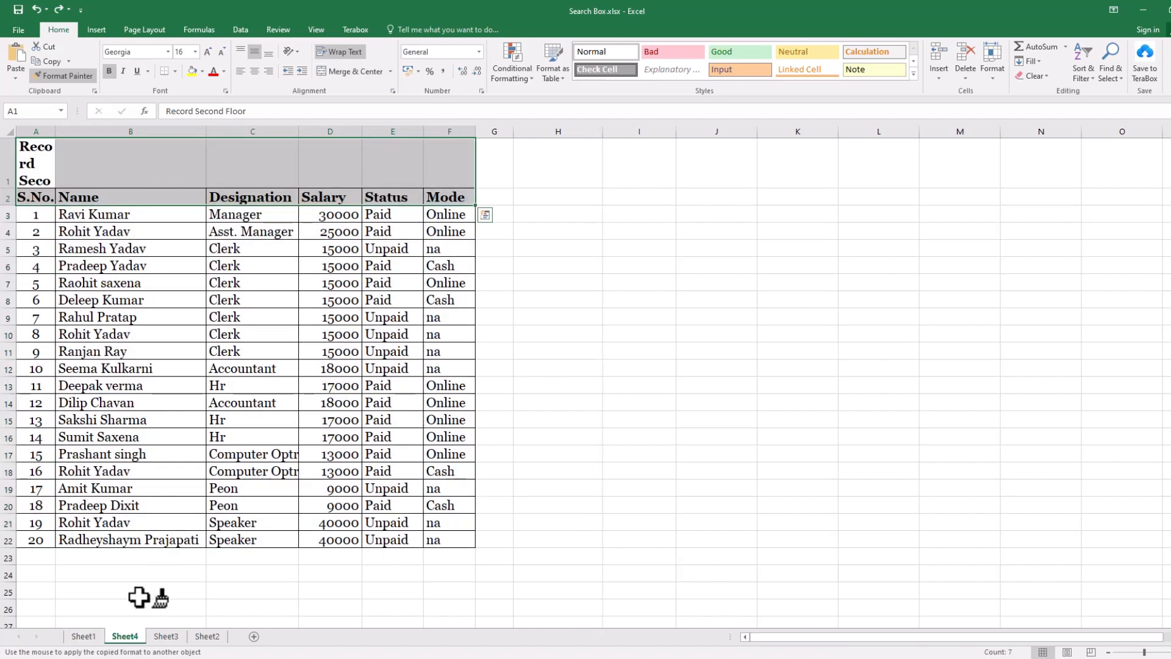
left_click(720, 154)
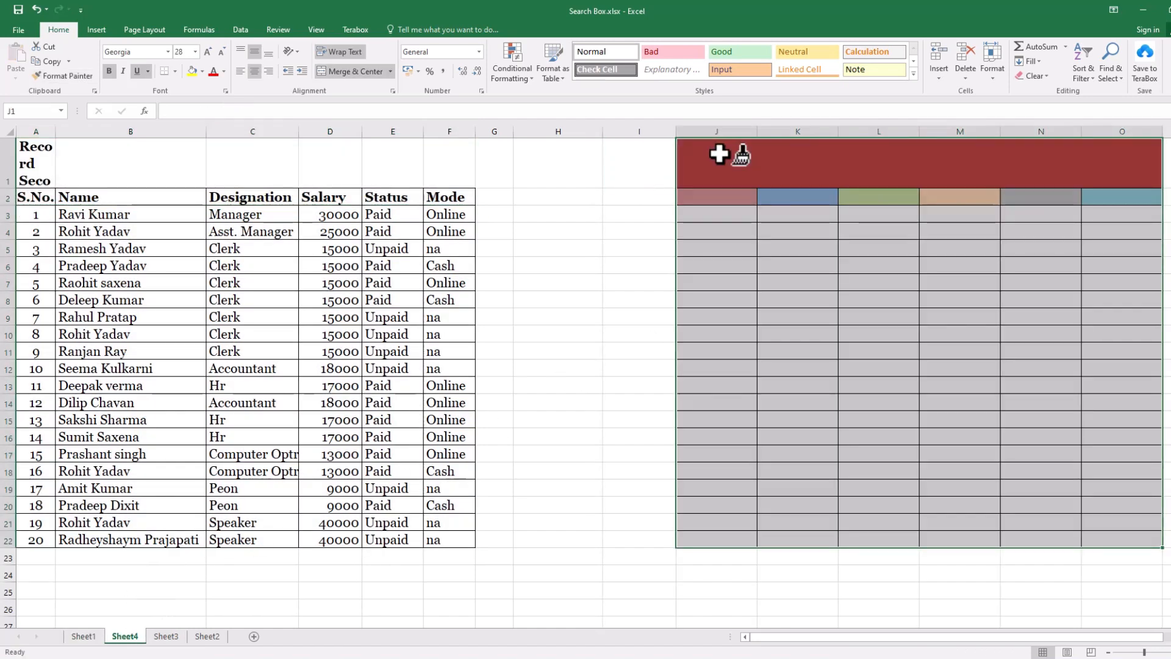
left_click(837, 174)
type("x")
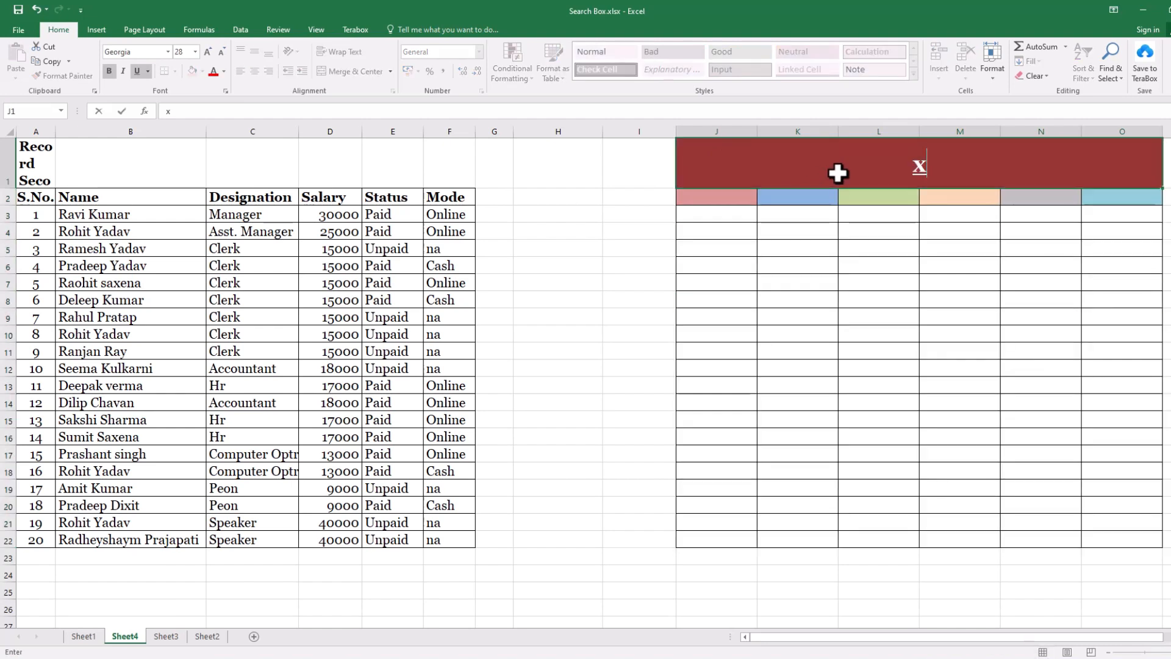
type("ld")
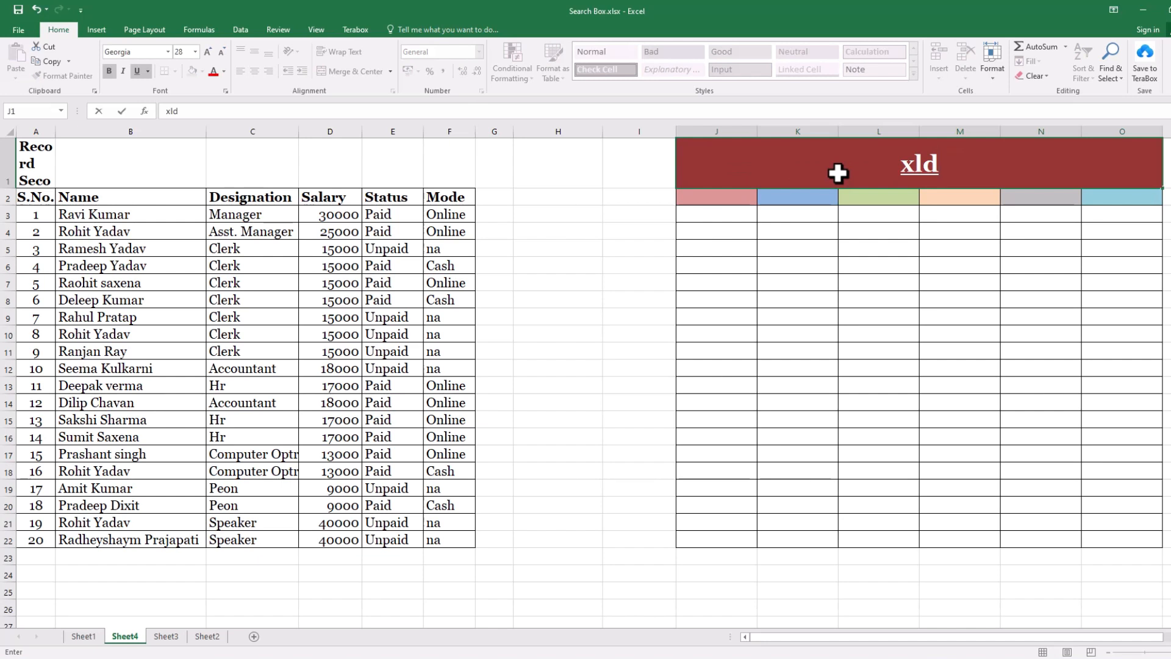
left_click(631, 219)
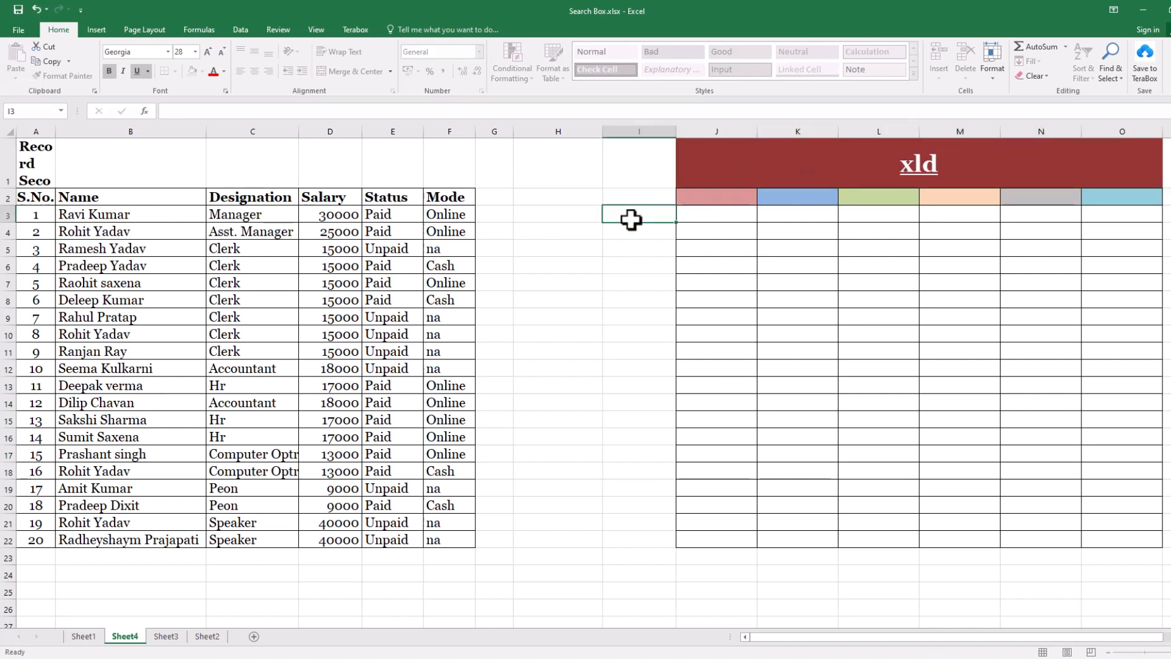
key("ctrl+z")
key("ctrl+z")
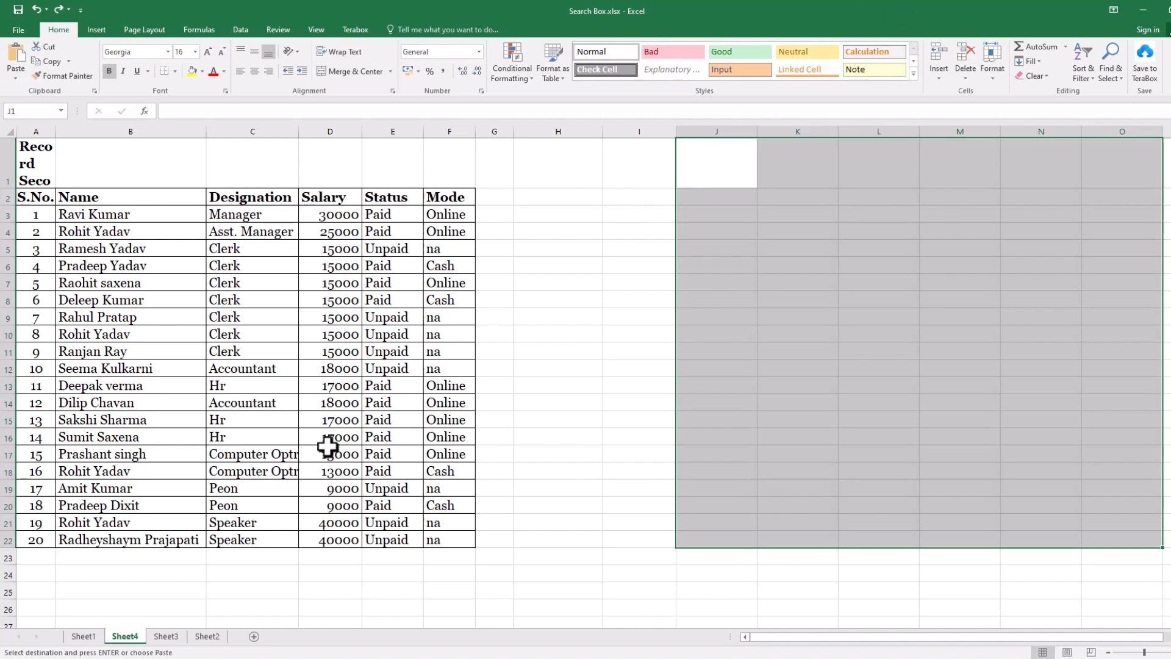
Step: Copy Sheet1's First Floor table formatting and paint it onto Sheet4's A1:F22 table
left_click(176, 640)
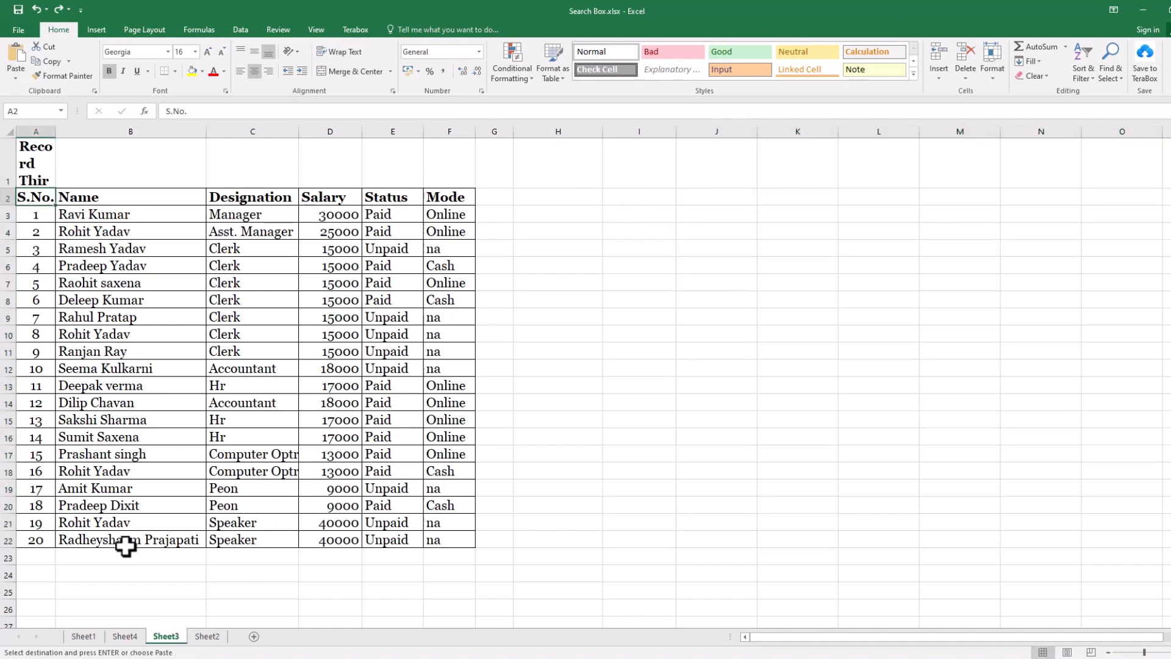
left_click(125, 637)
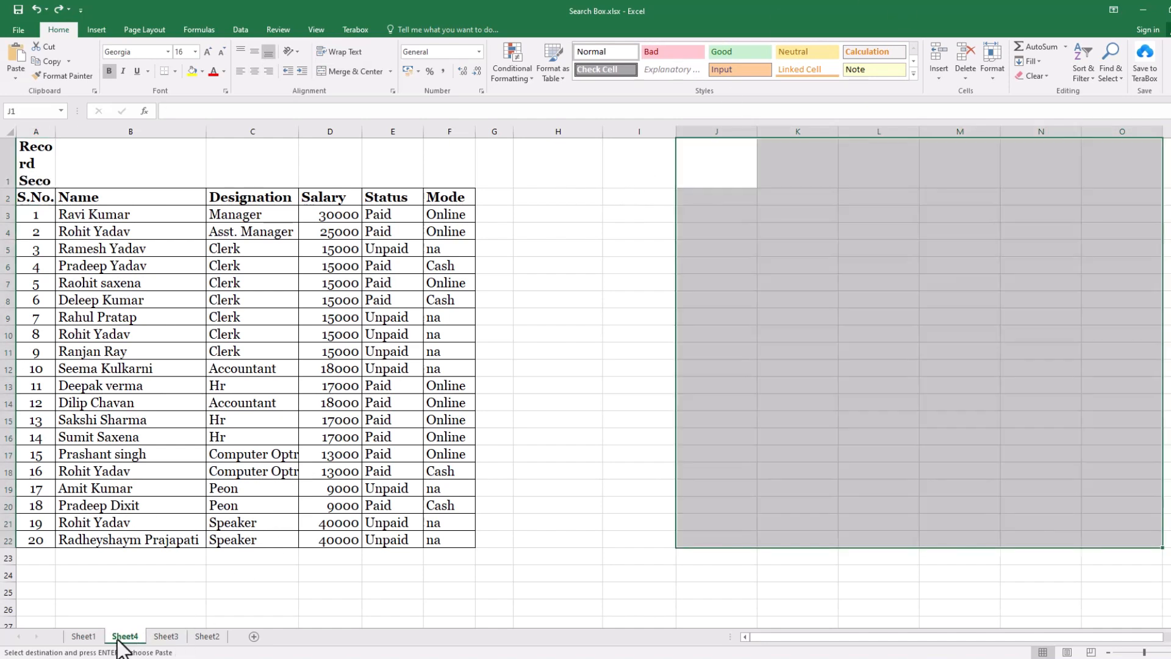
left_click(84, 637)
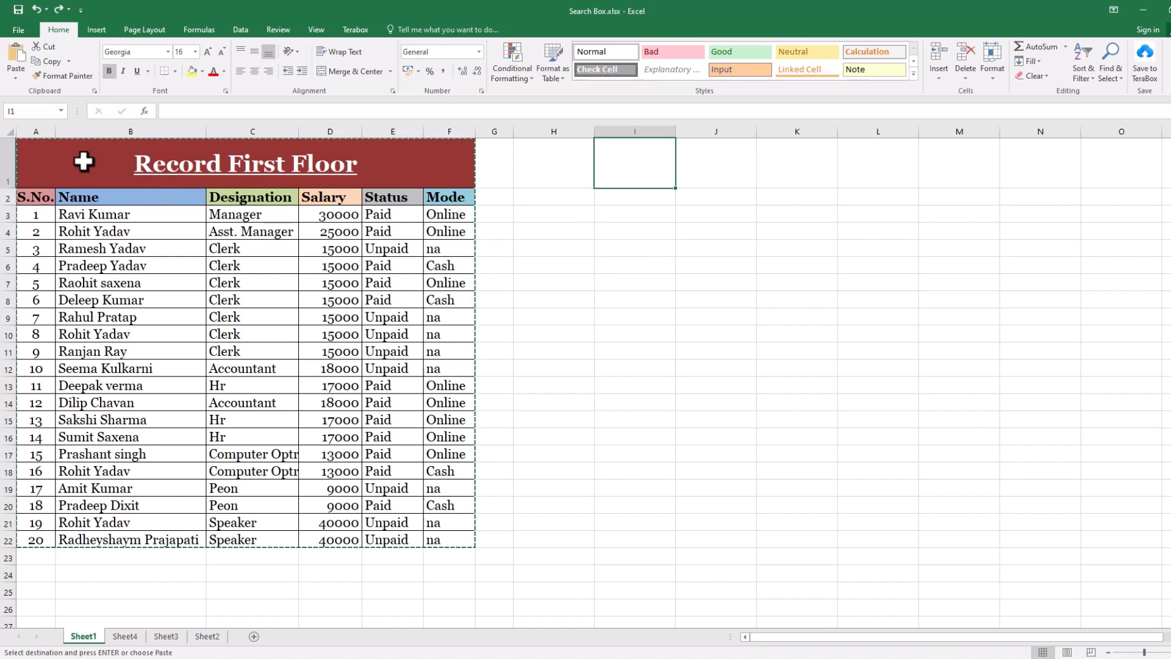
left_click(52, 149)
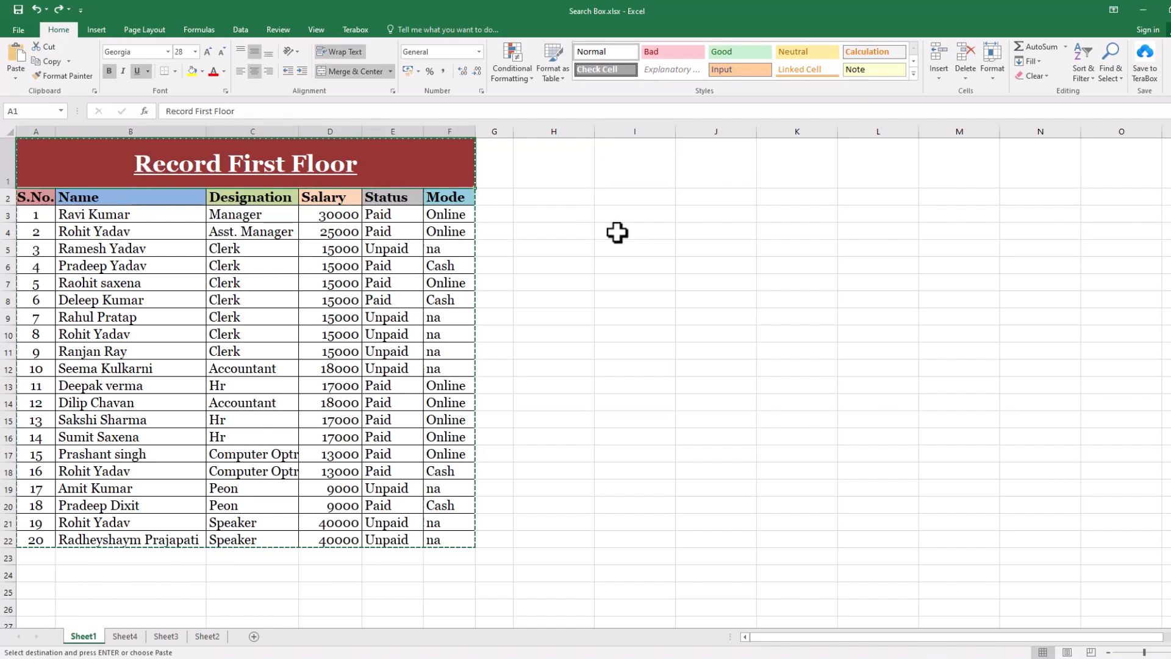
left_click_drag(97, 159, 156, 552)
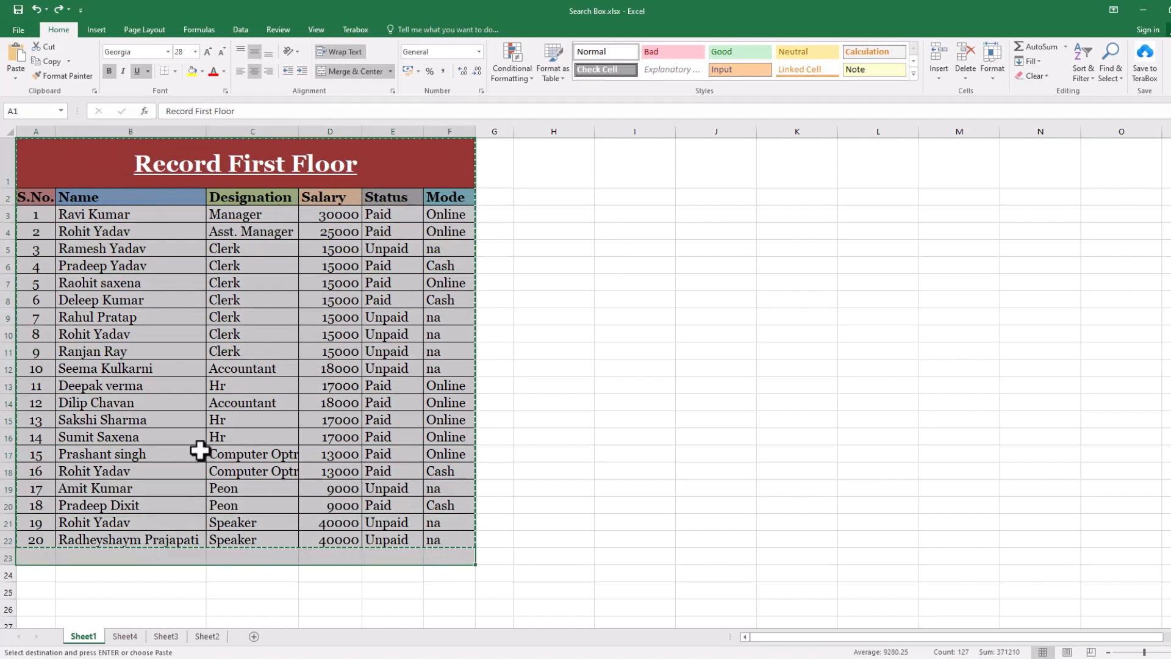
left_click(68, 76)
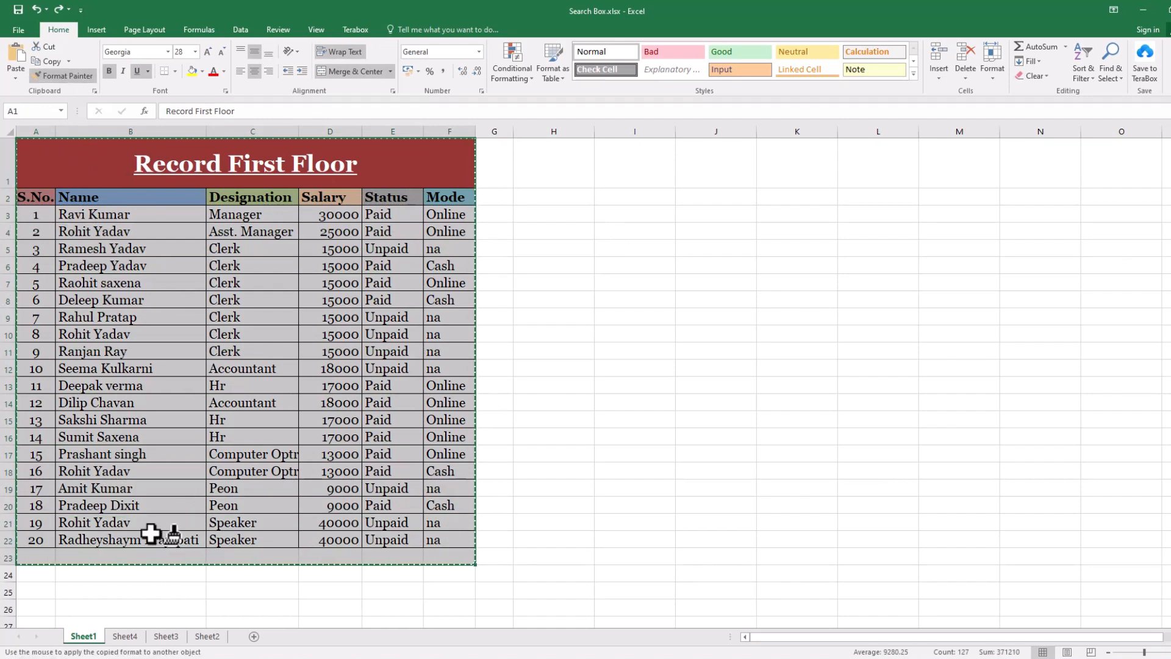
left_click(125, 636)
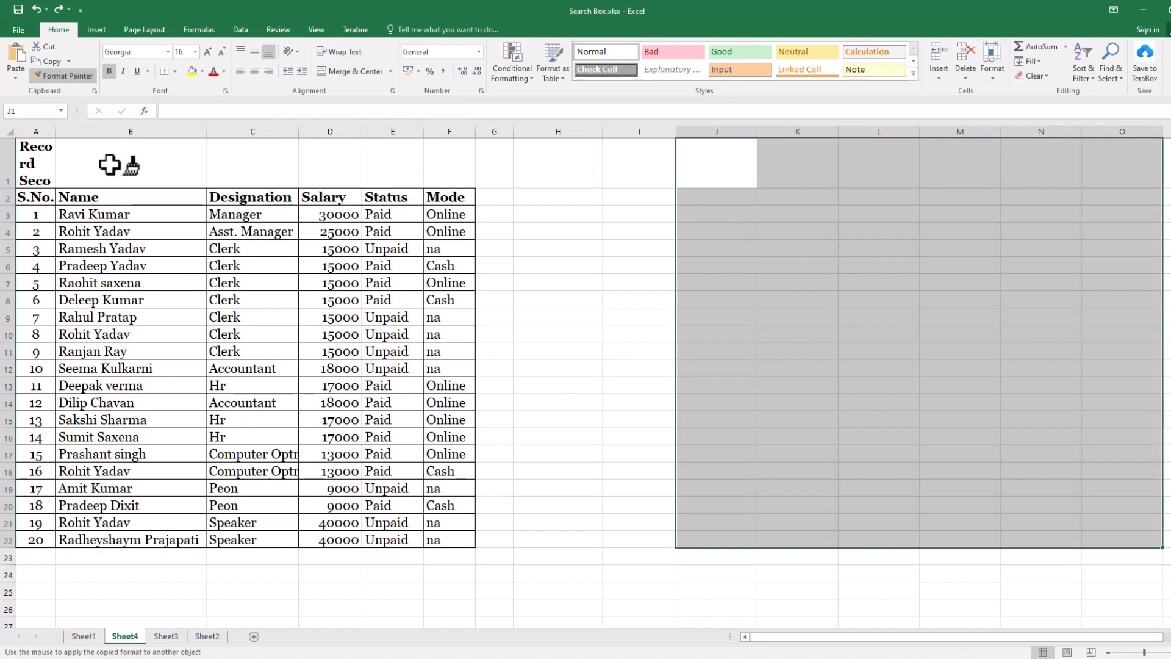
mouse_move(37, 155)
left_mouse_down()
mouse_move(319, 387)
mouse_move(474, 542)
left_mouse_up()
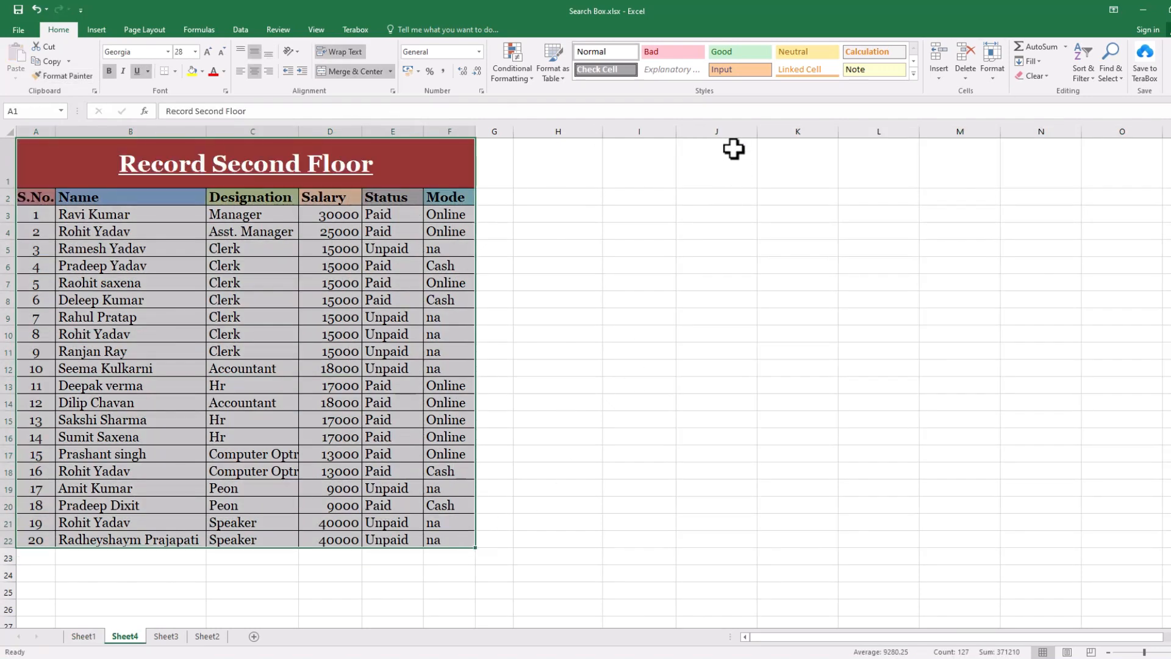
left_click(571, 249)
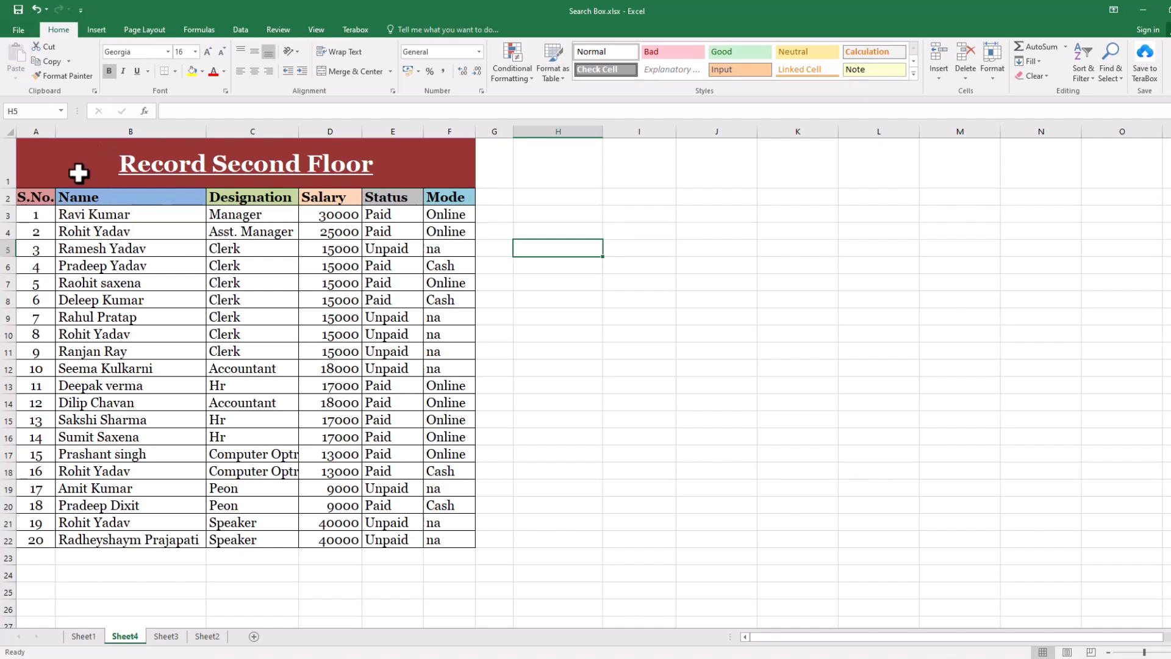
Step: Undo the First Floor formatting accidentally painted onto J1:O22 on Sheet1
left_click(83, 636)
left_click_drag(66, 159, 99, 540)
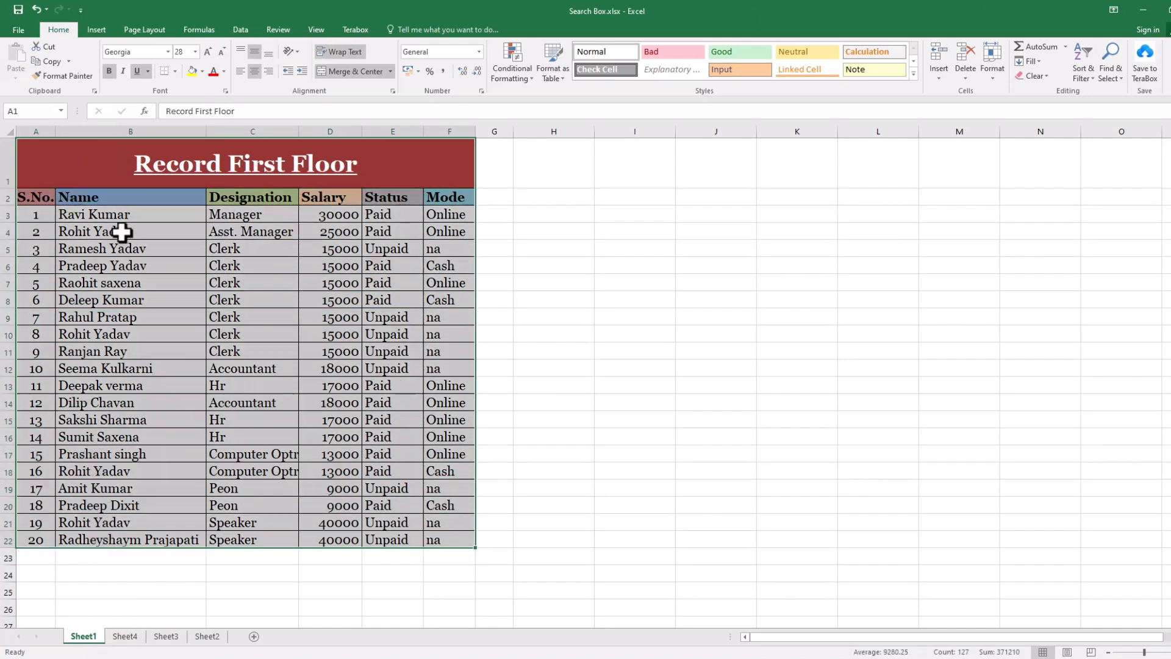
left_click(68, 77)
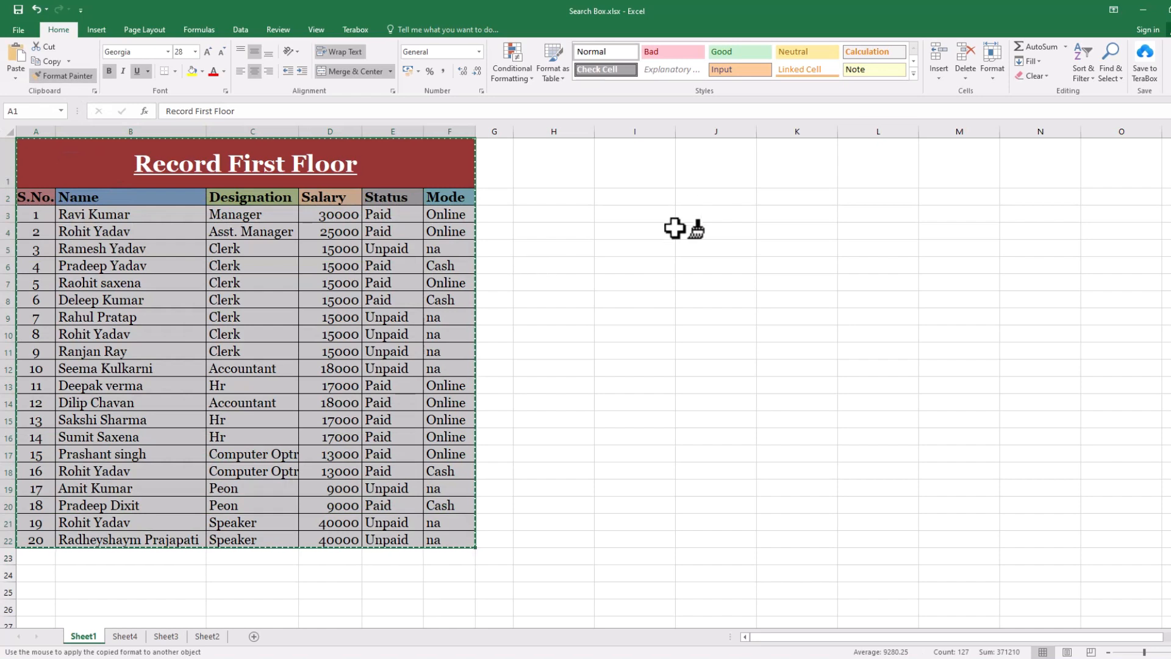
left_click(714, 157)
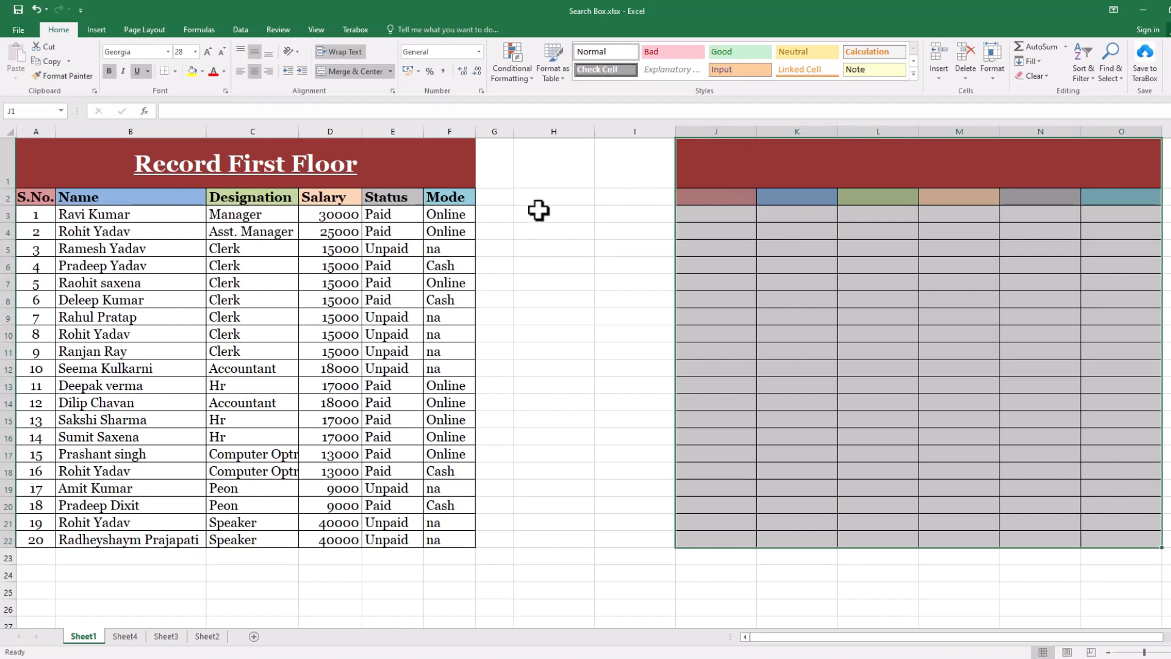
key("ctrl+z")
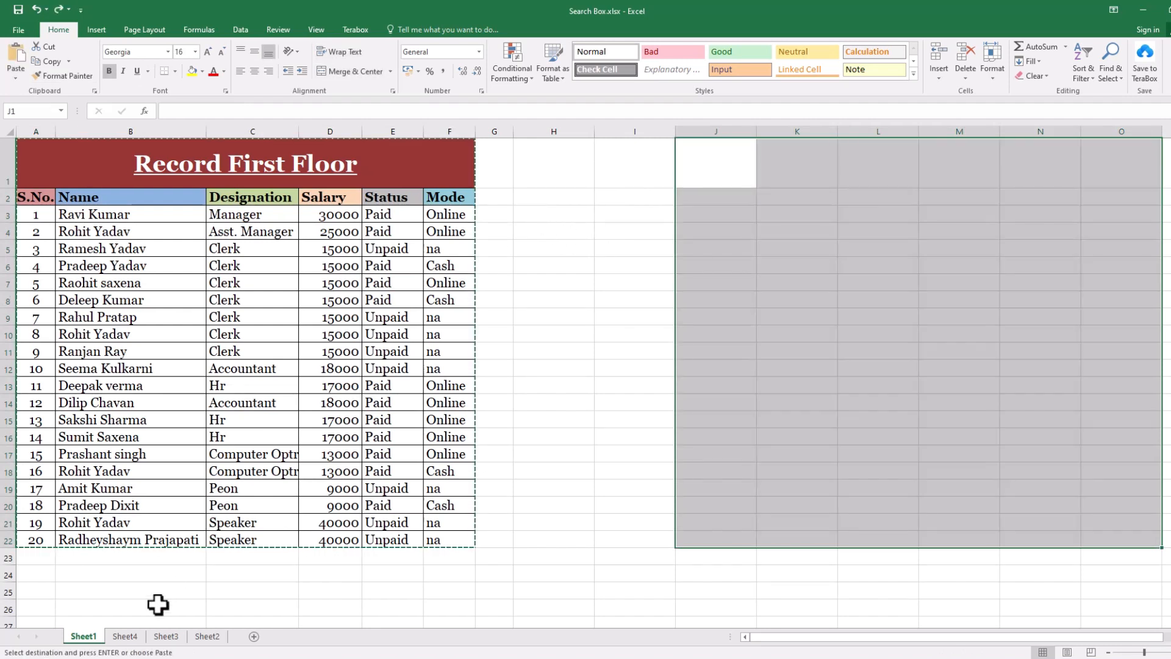
Step: Undo the Second Floor table's formatting on Sheet4, then return to Sheet1's title cell A1
left_click(125, 636)
key("ctrl+z")
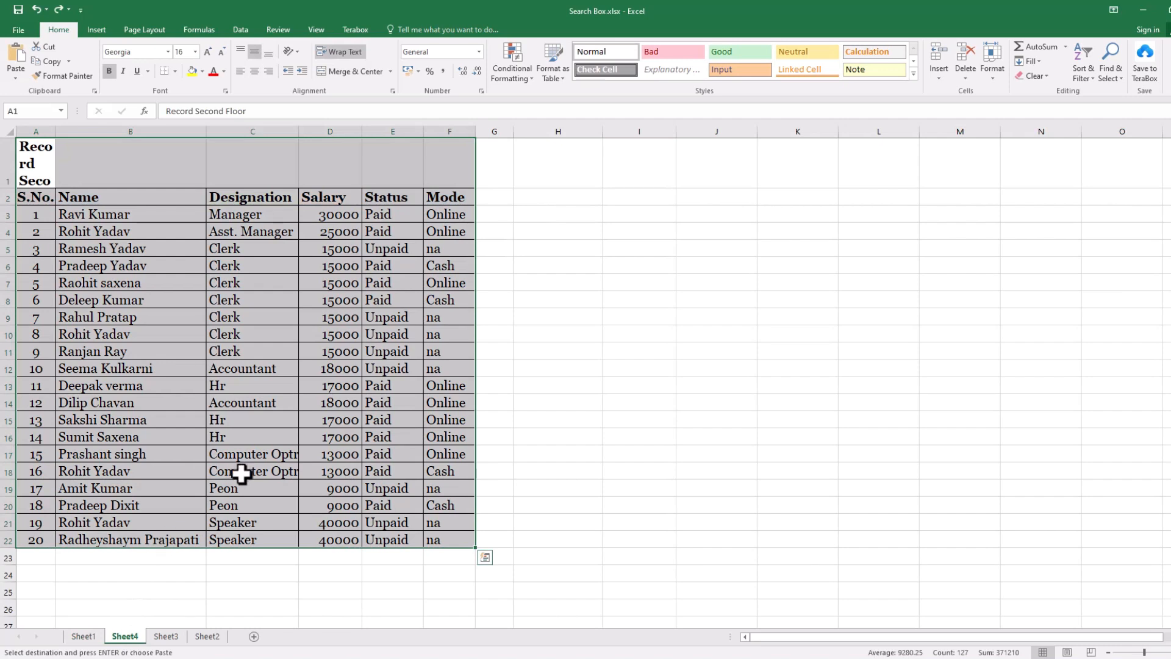
left_click(166, 636)
left_click(125, 636)
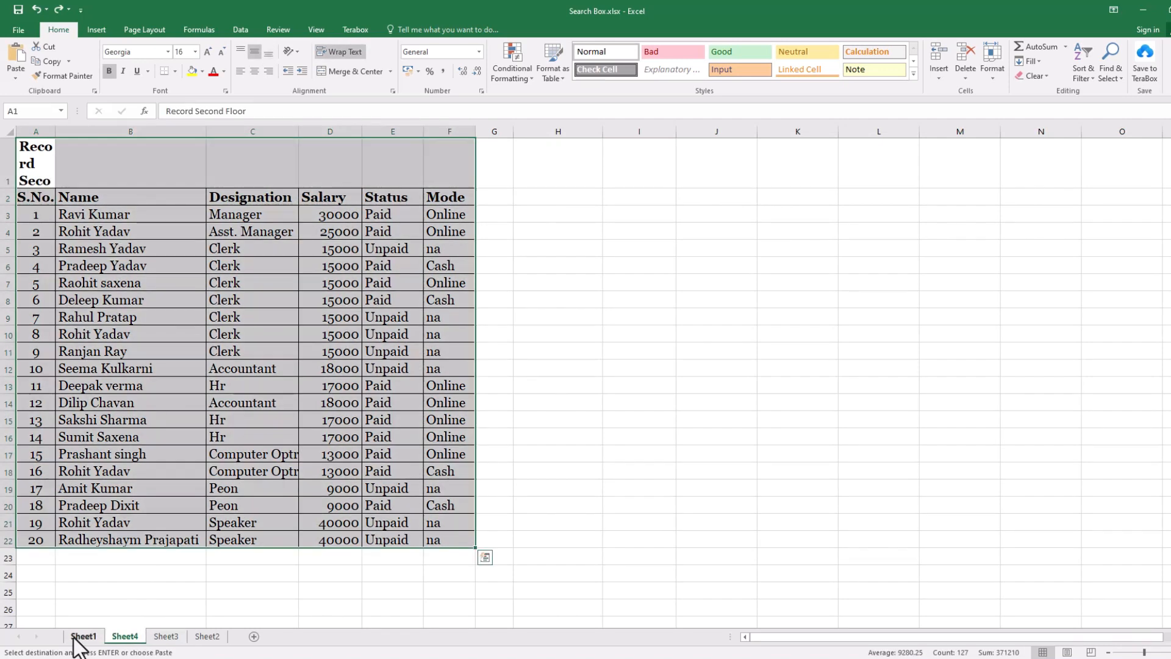
left_click(83, 636)
left_click(166, 636)
left_click(125, 636)
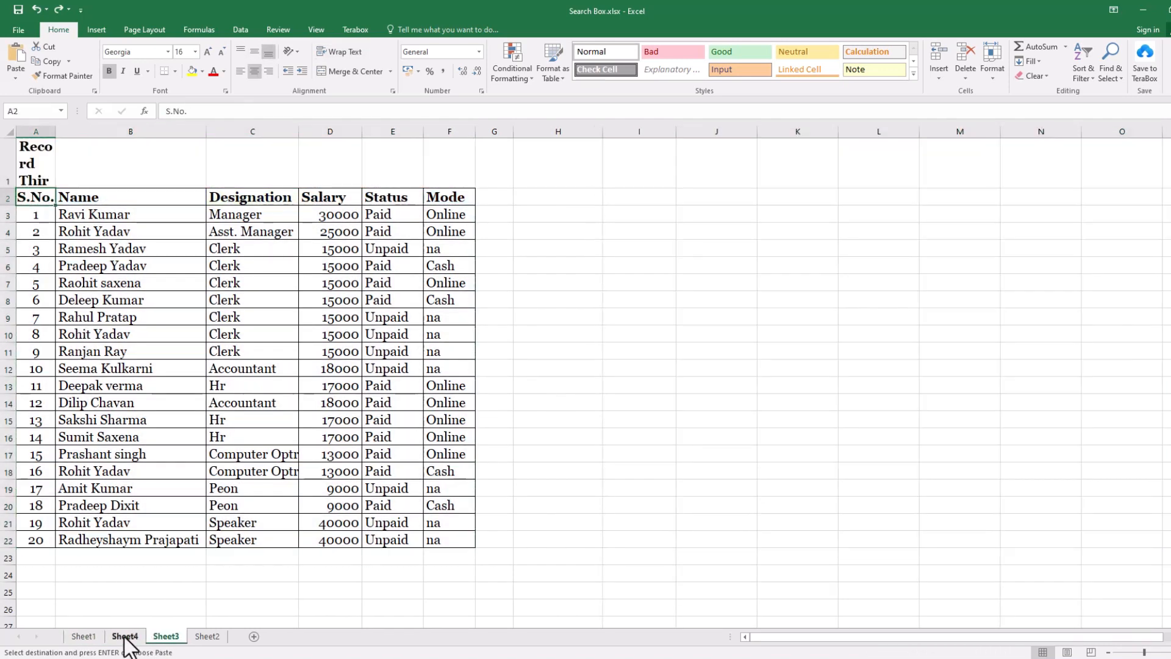
left_click(82, 636)
left_click(546, 339)
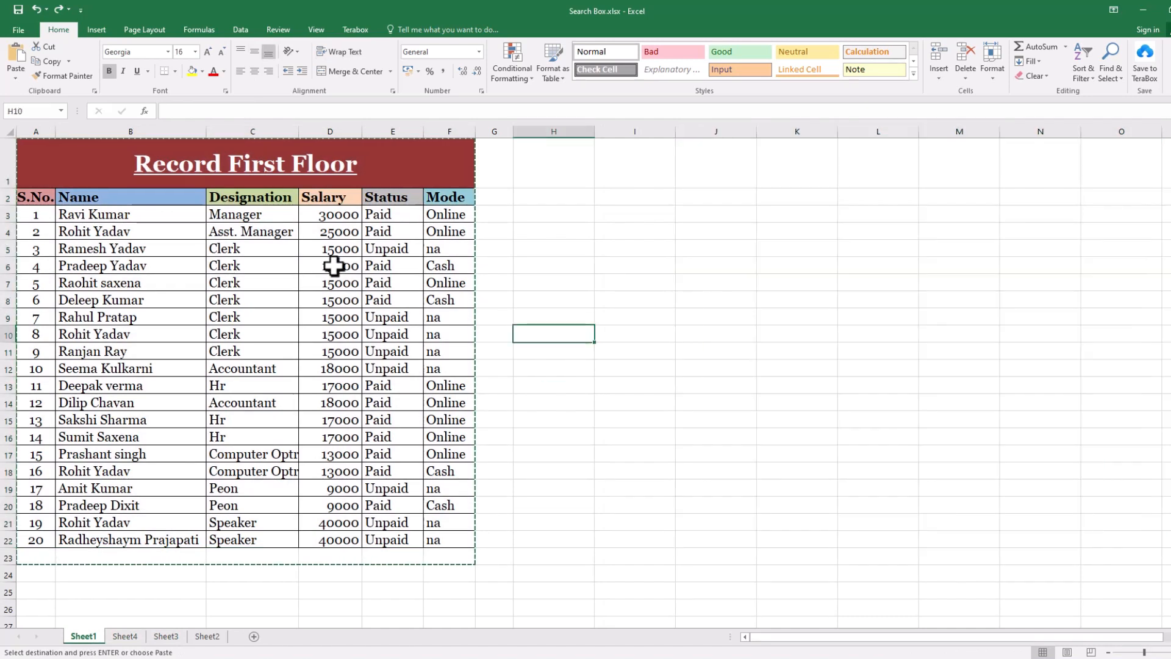
left_click(53, 162)
Step: Paint Sheet1's A1:F22 formatting onto the Record Second Floor table A1:F22 on Sheet4
left_click_drag(54, 162, 78, 537)
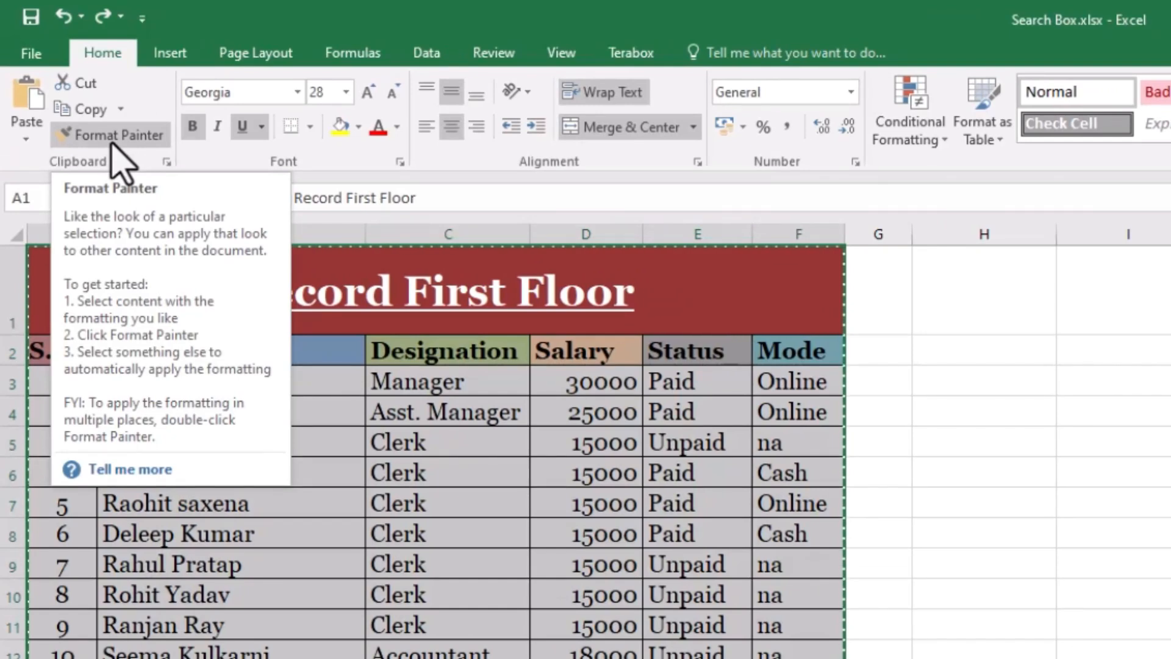
left_click(112, 142)
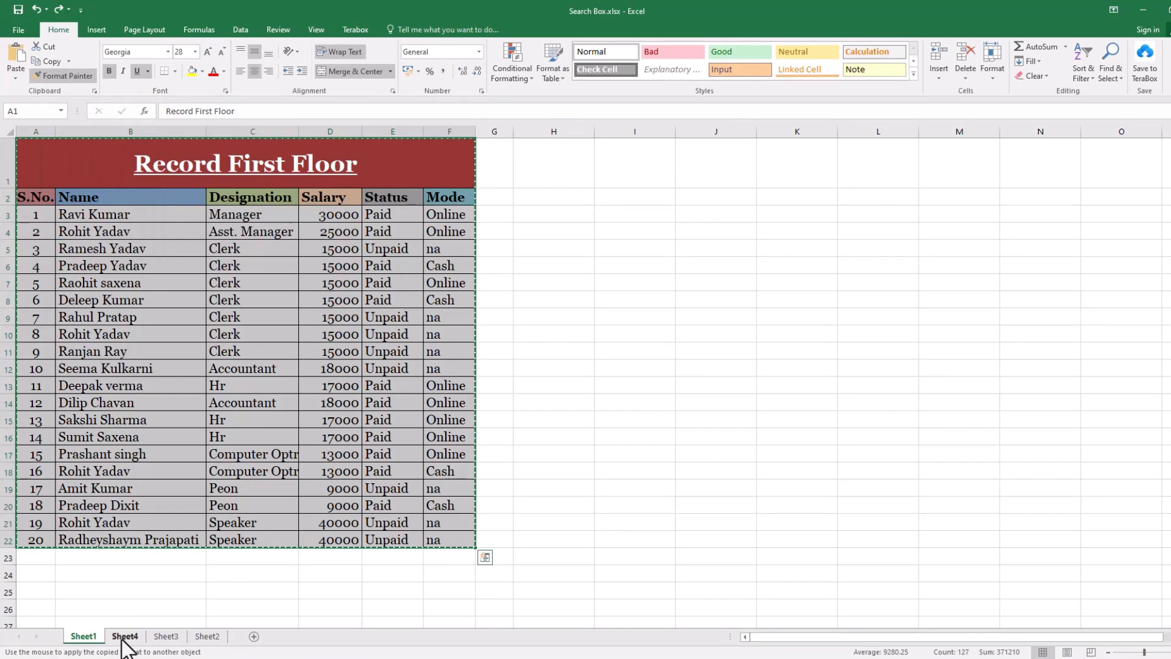
left_click(125, 636)
mouse_move(21, 170)
left_mouse_down()
mouse_move(361, 450)
mouse_move(443, 540)
left_mouse_up()
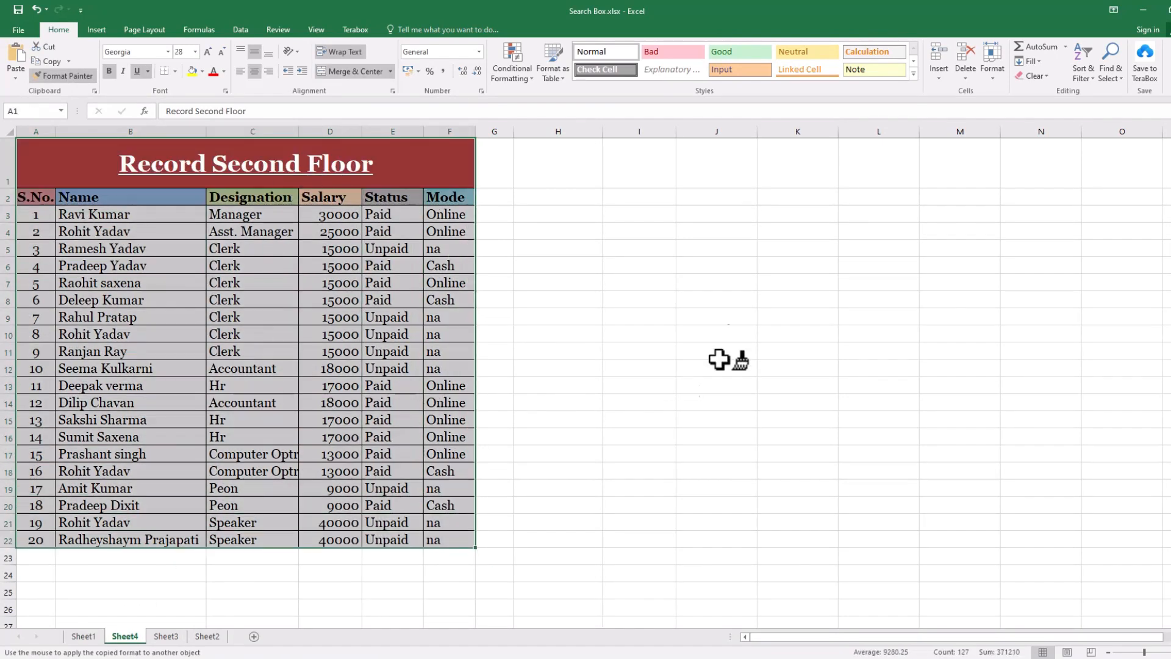
left_click(166, 637)
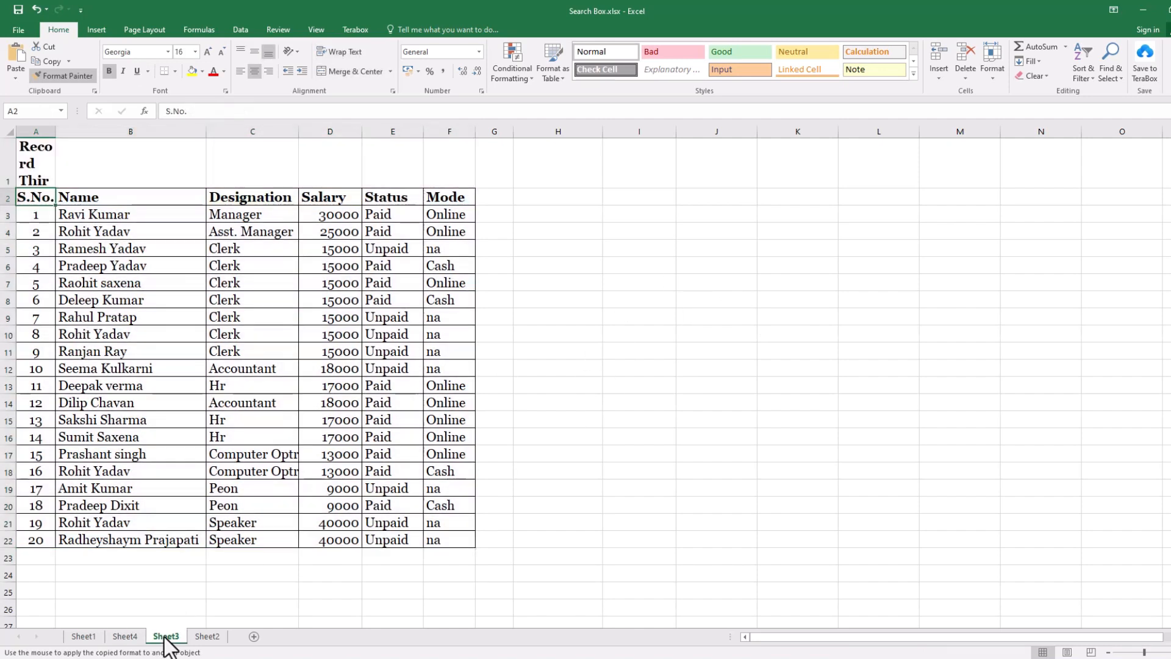
Step: Paint the copied formatting onto Sheet3's Record Third Floor table A1:F22
mouse_move(35, 160)
left_mouse_down()
mouse_move(194, 223)
mouse_move(445, 439)
mouse_move(459, 542)
left_mouse_up()
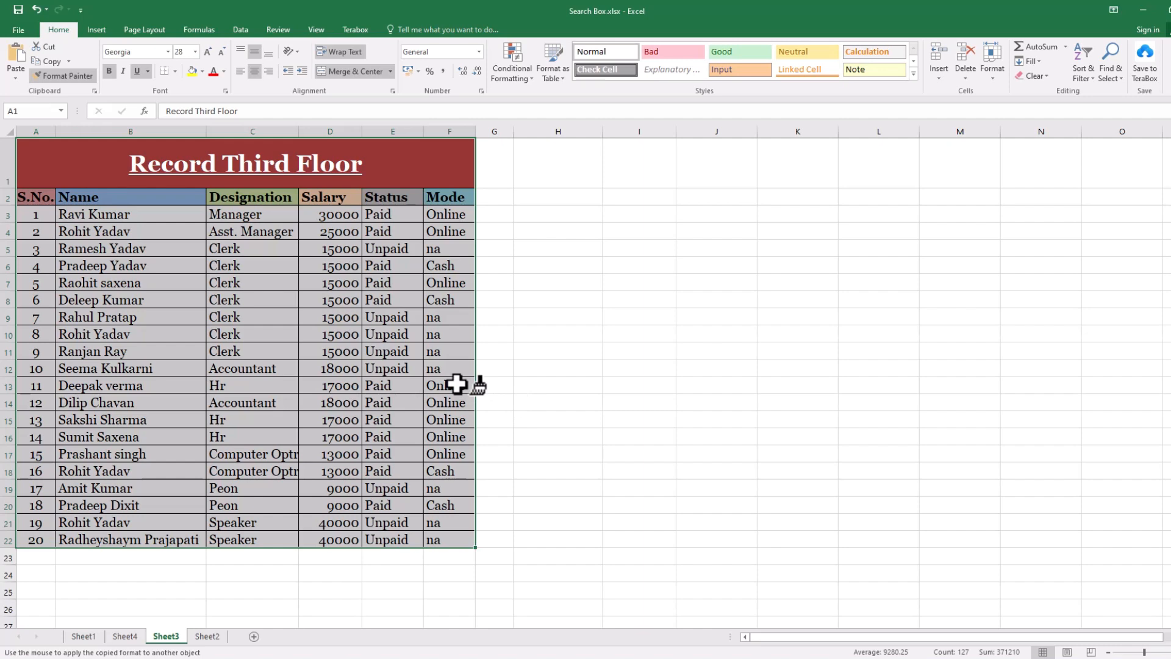
key("Escape")
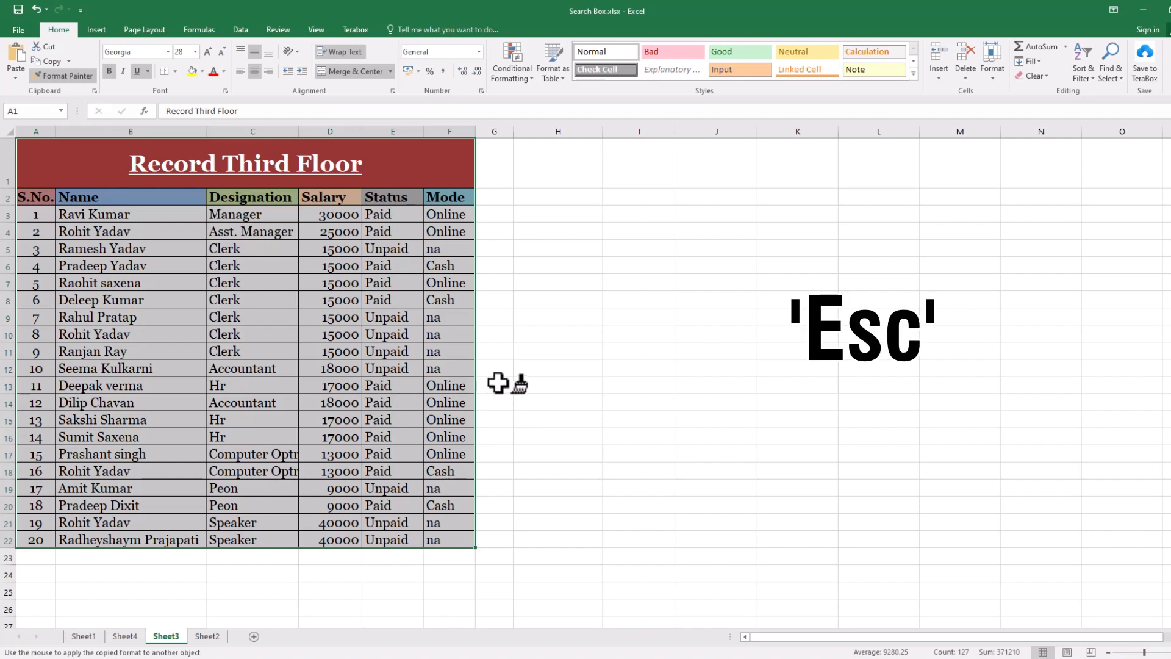
Step: Turn off Format Painter and compare the tables on Sheet4, Sheet3 and Sheet1
key("Escape")
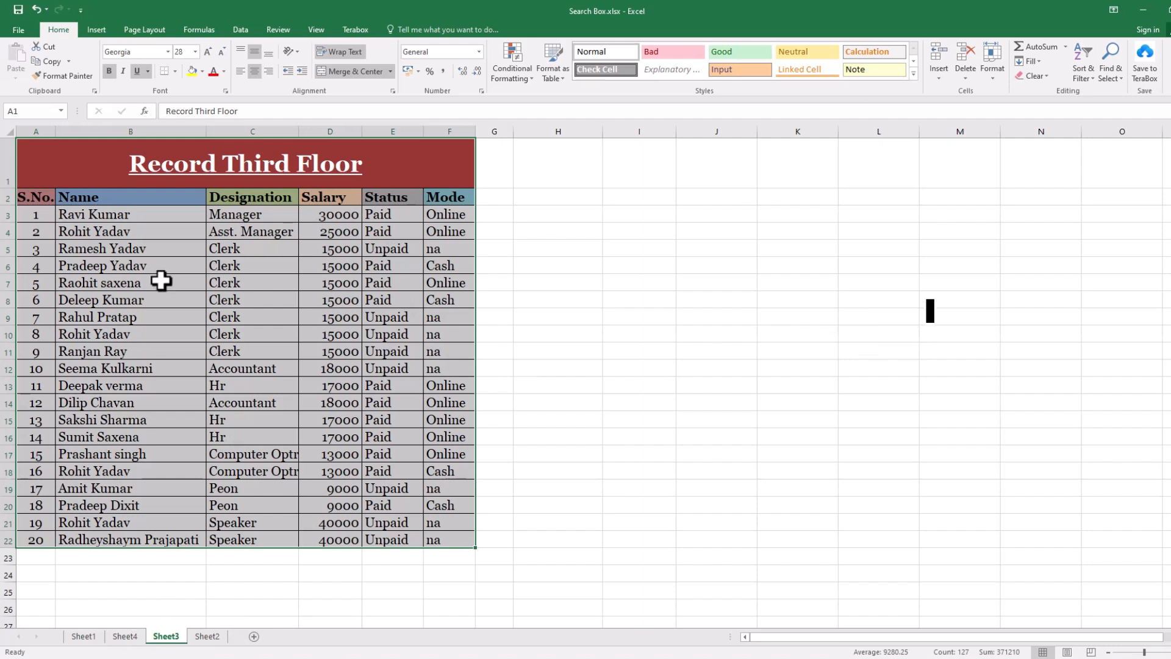
left_click(148, 176)
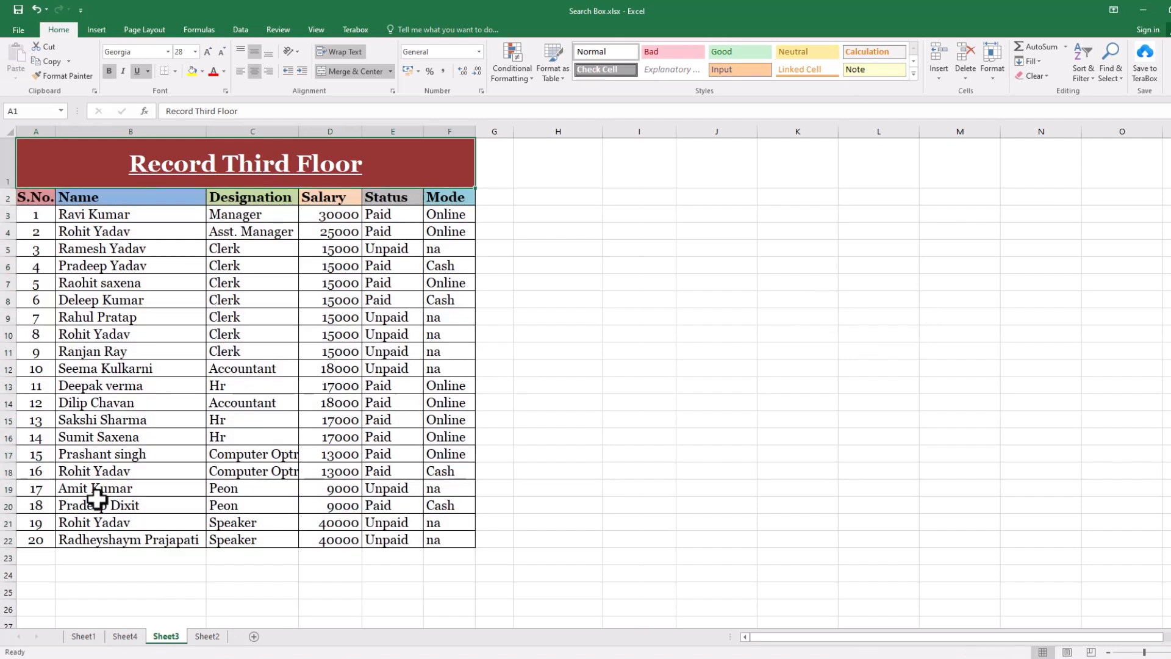
left_click(125, 638)
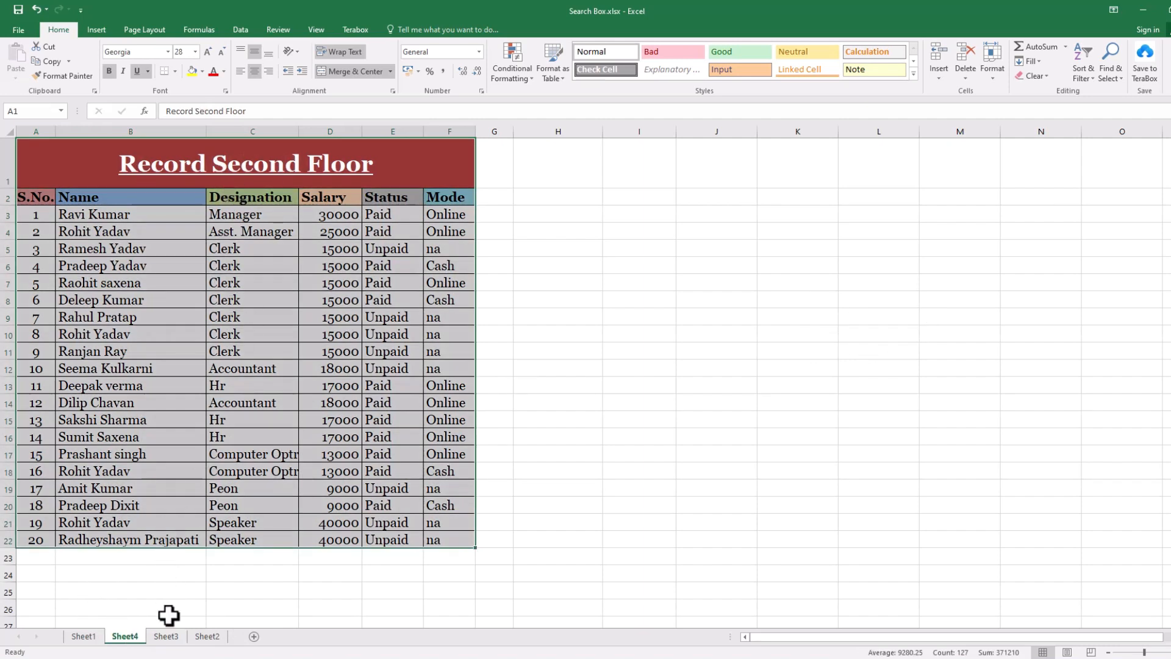
left_click(166, 638)
left_click(83, 636)
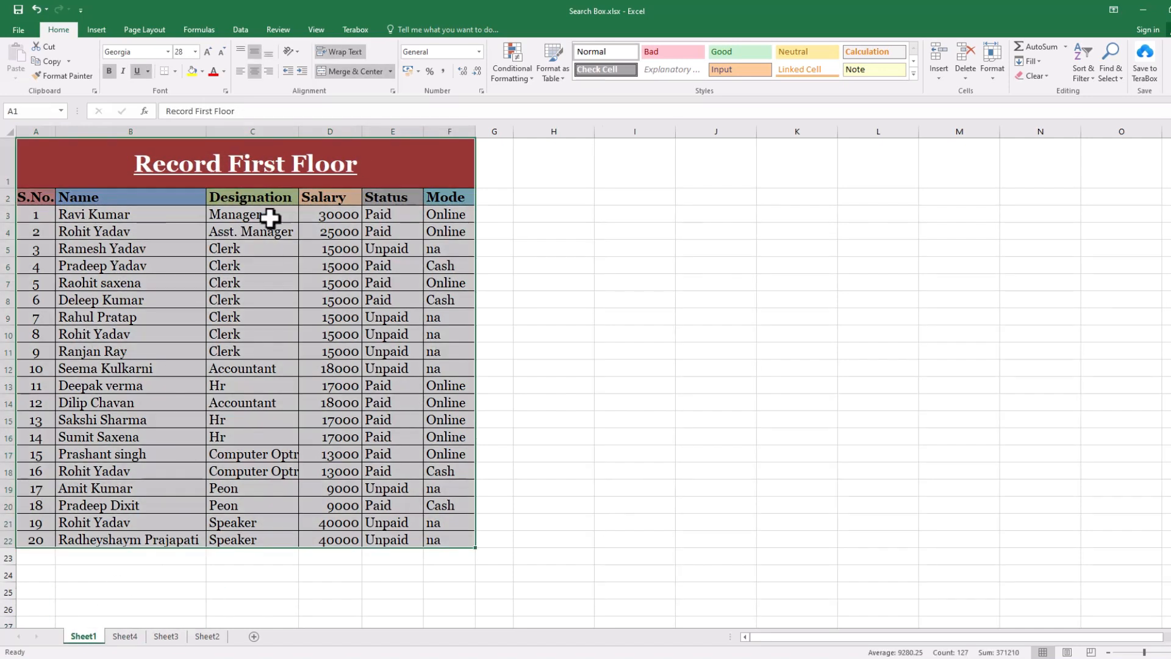
left_click(69, 160)
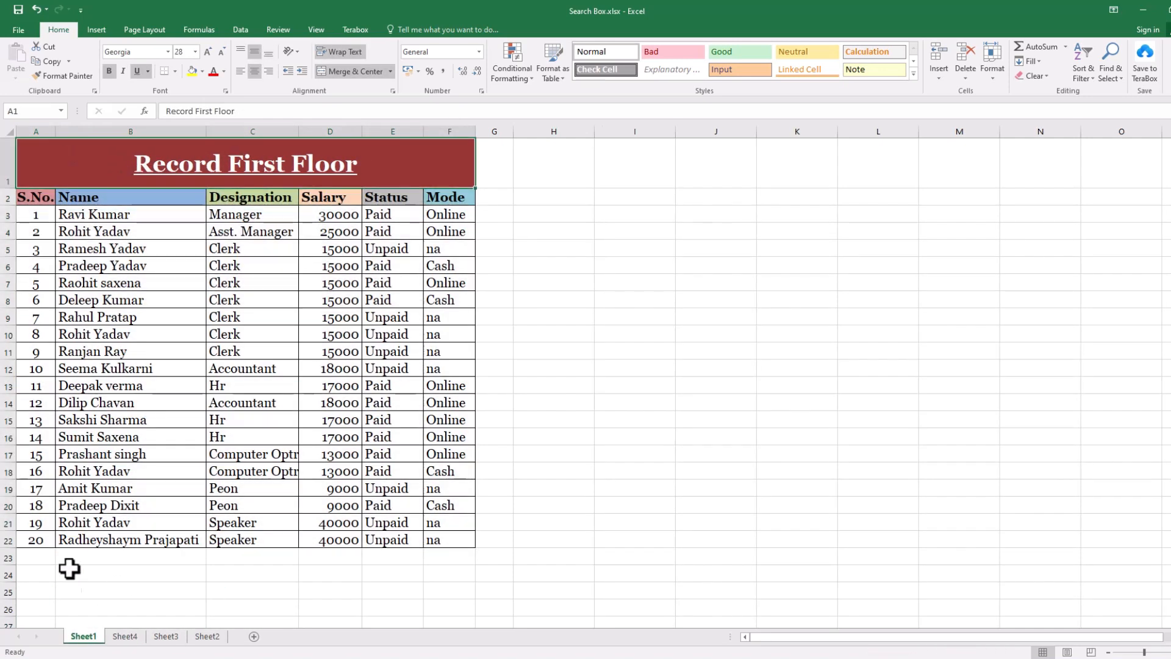
left_click(125, 637)
left_click(166, 637)
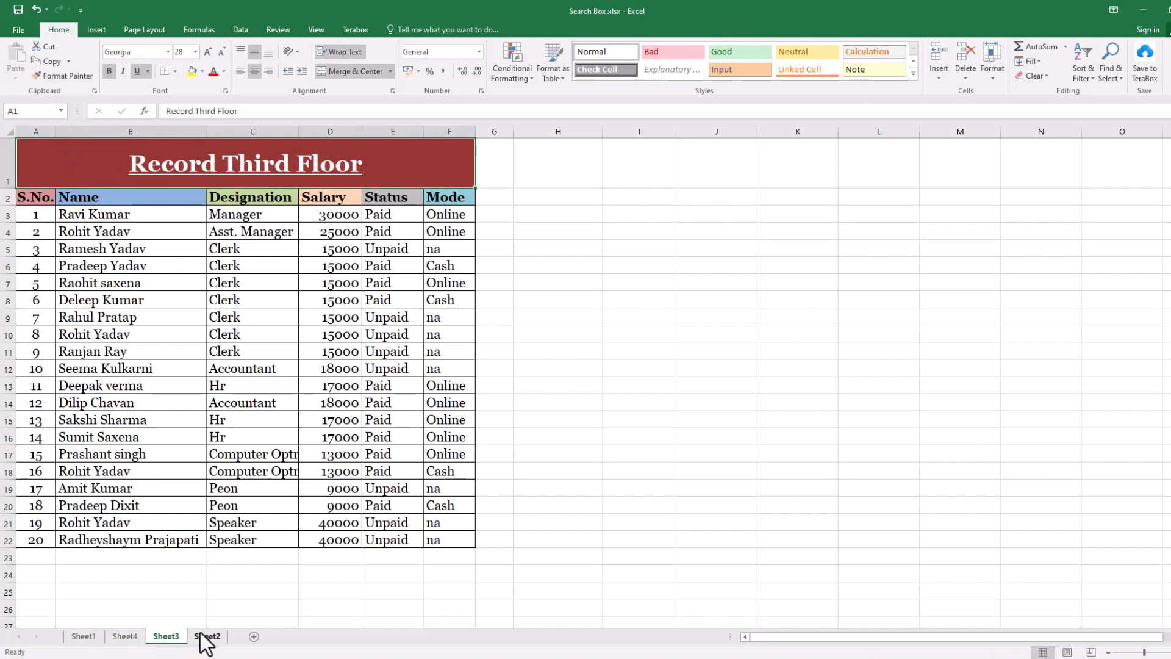
left_click(122, 636)
left_click(81, 636)
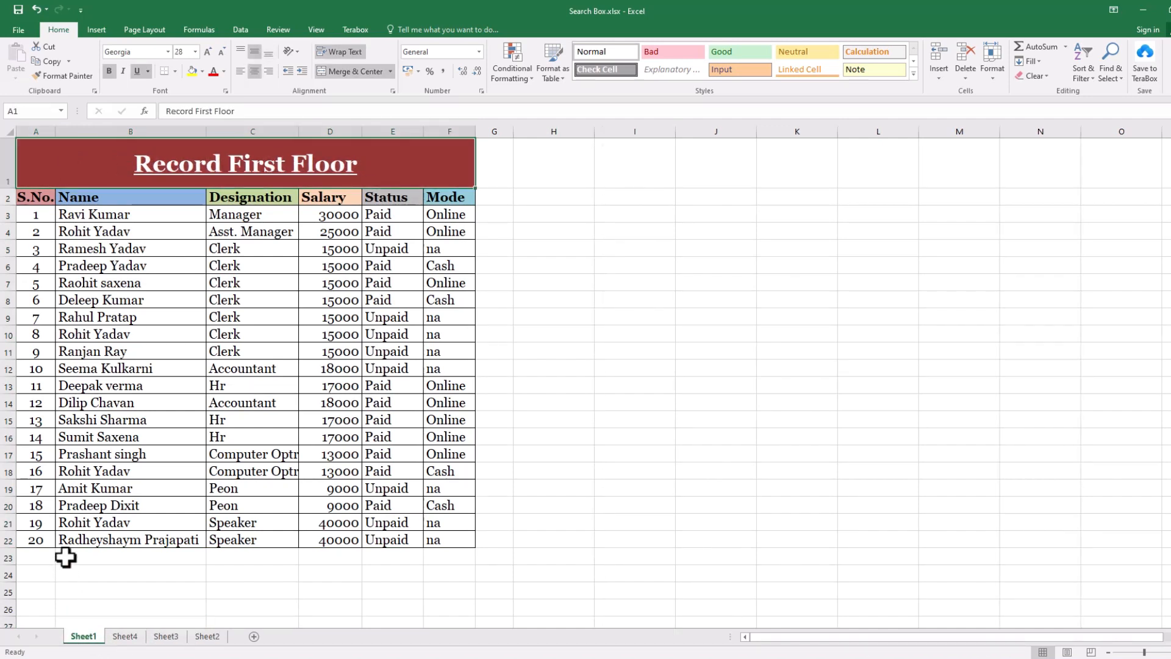